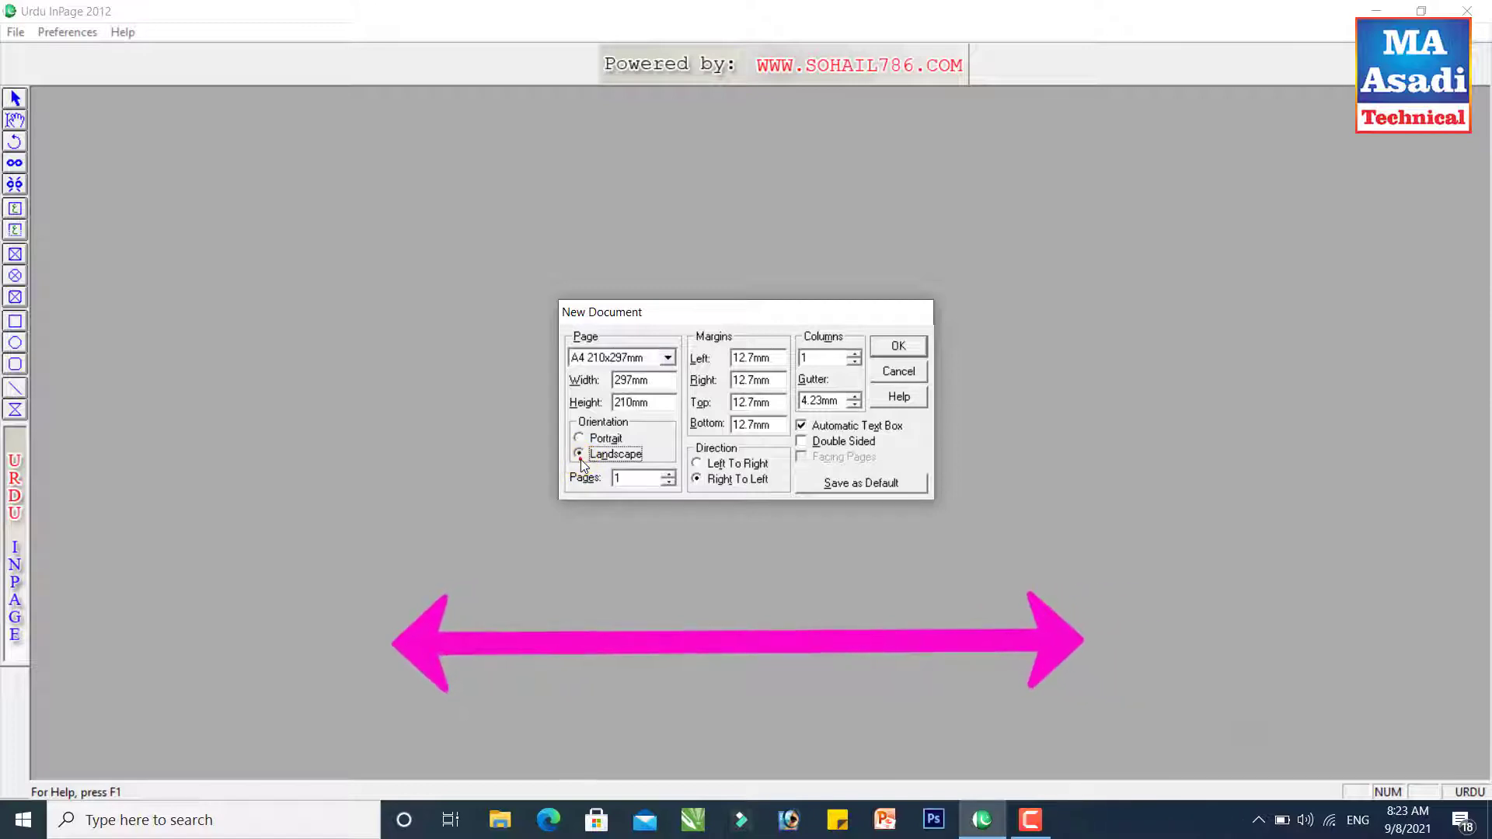
- Create an A4 document in portrait orientation and draw a rectangular picture box filling the area inside the page margins
{"action": "left_click", "coordinate": [581, 440]}
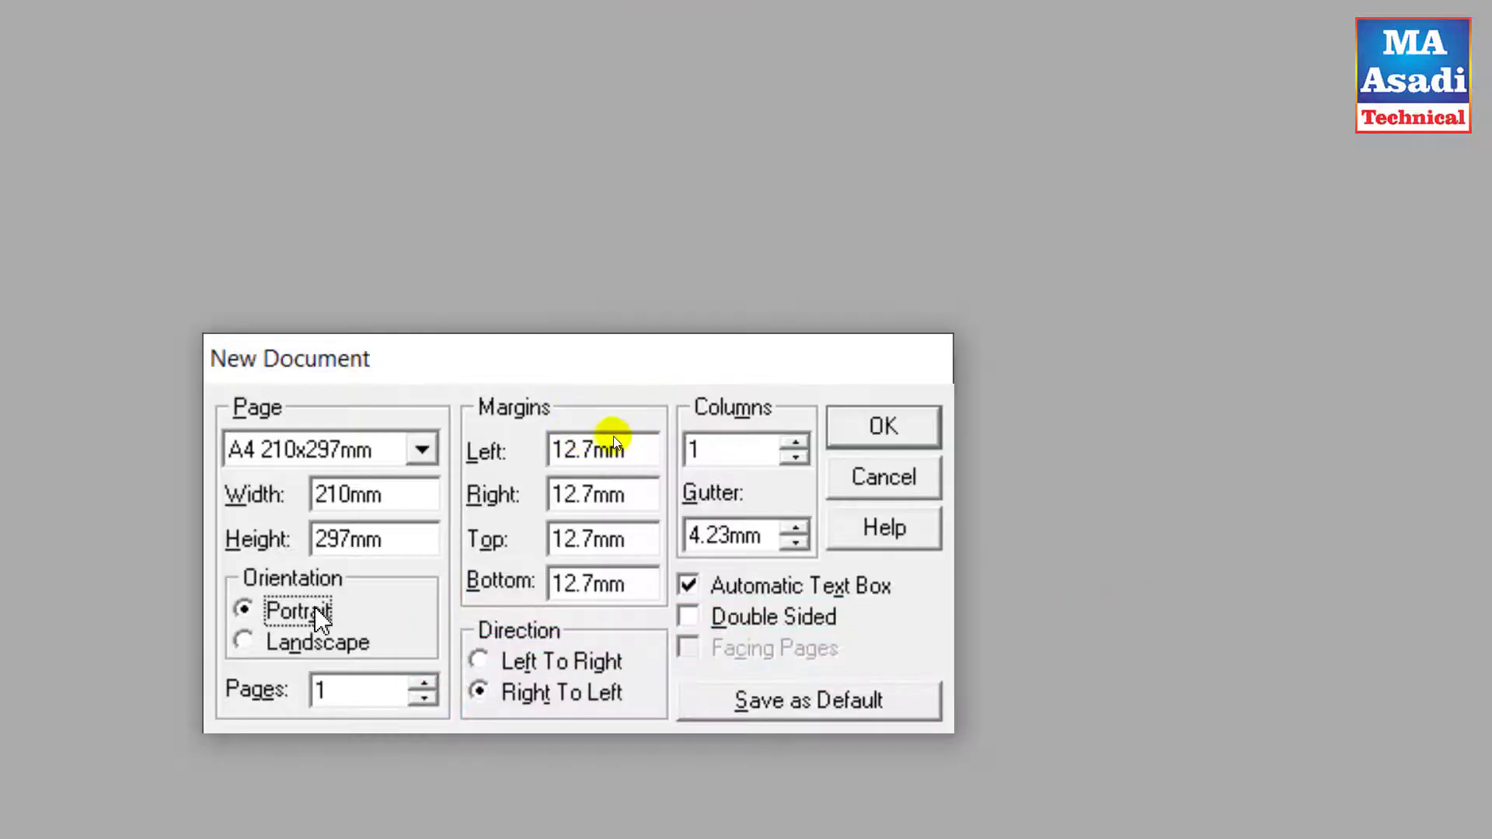
{"action": "left_click", "coordinate": [884, 427]}
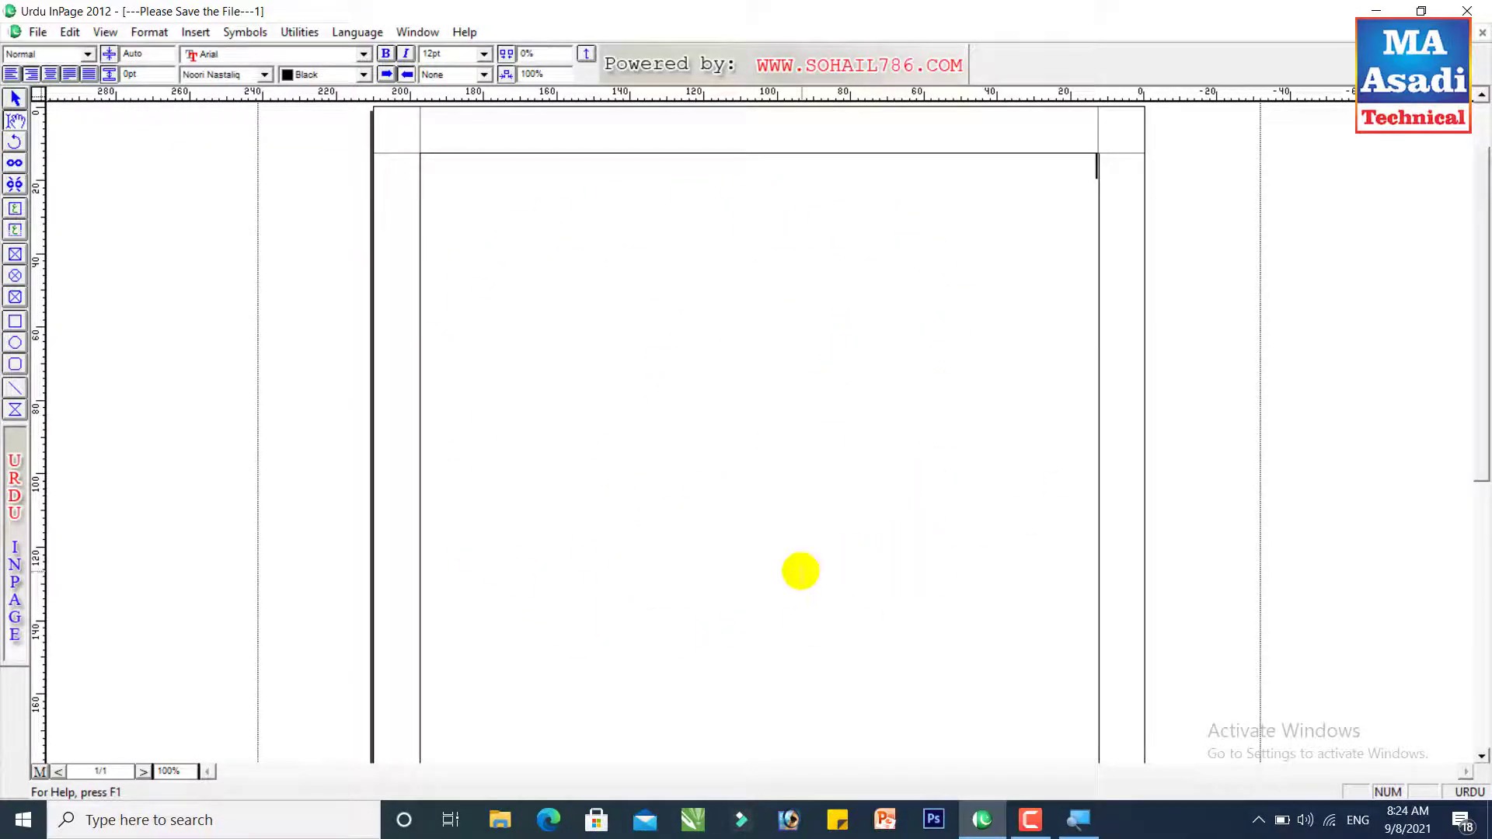
{"action": "key", "text": "F6"}
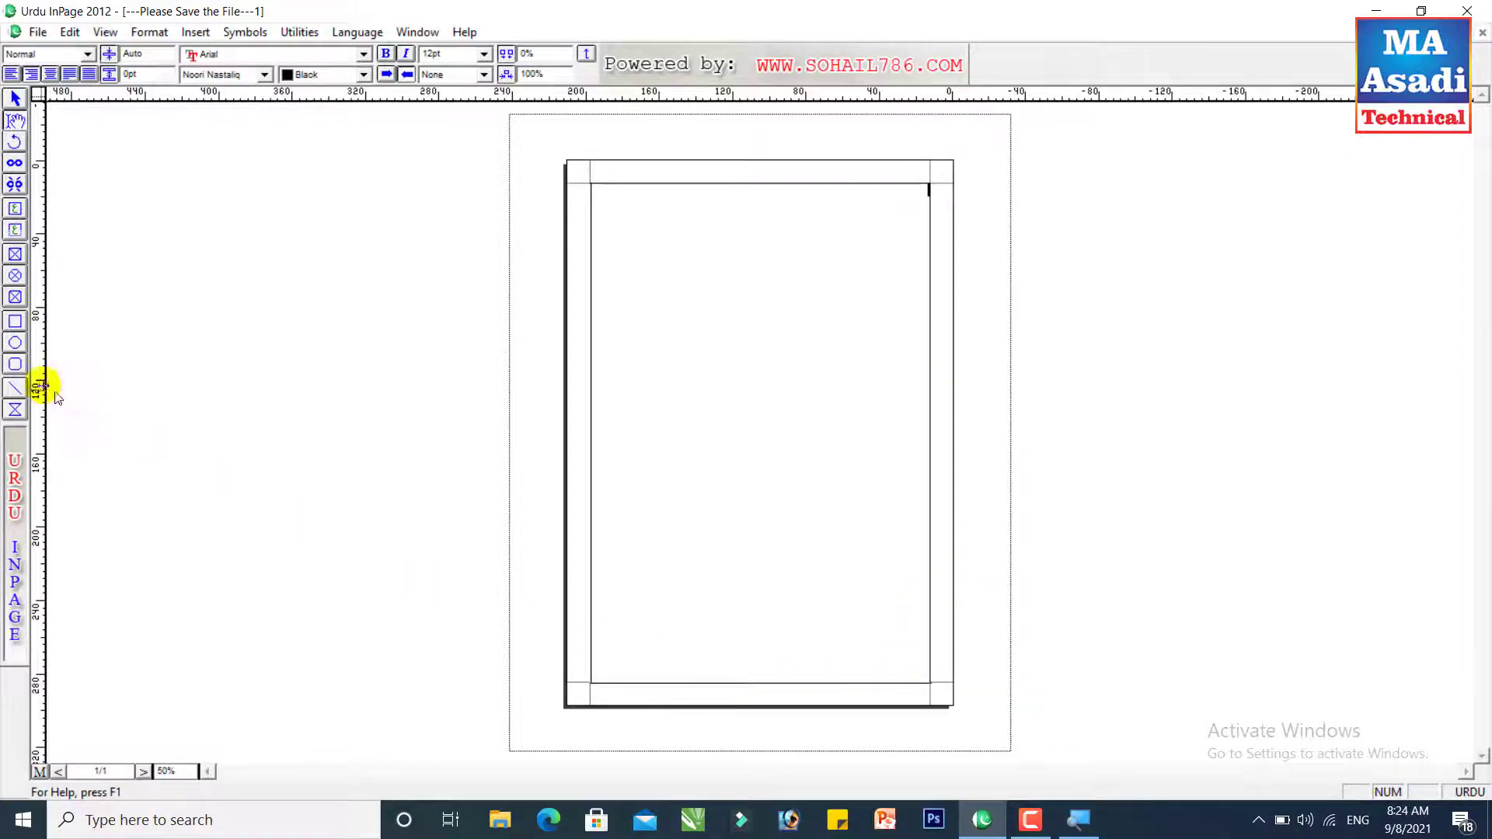
{"action": "left_click", "coordinate": [14, 256]}
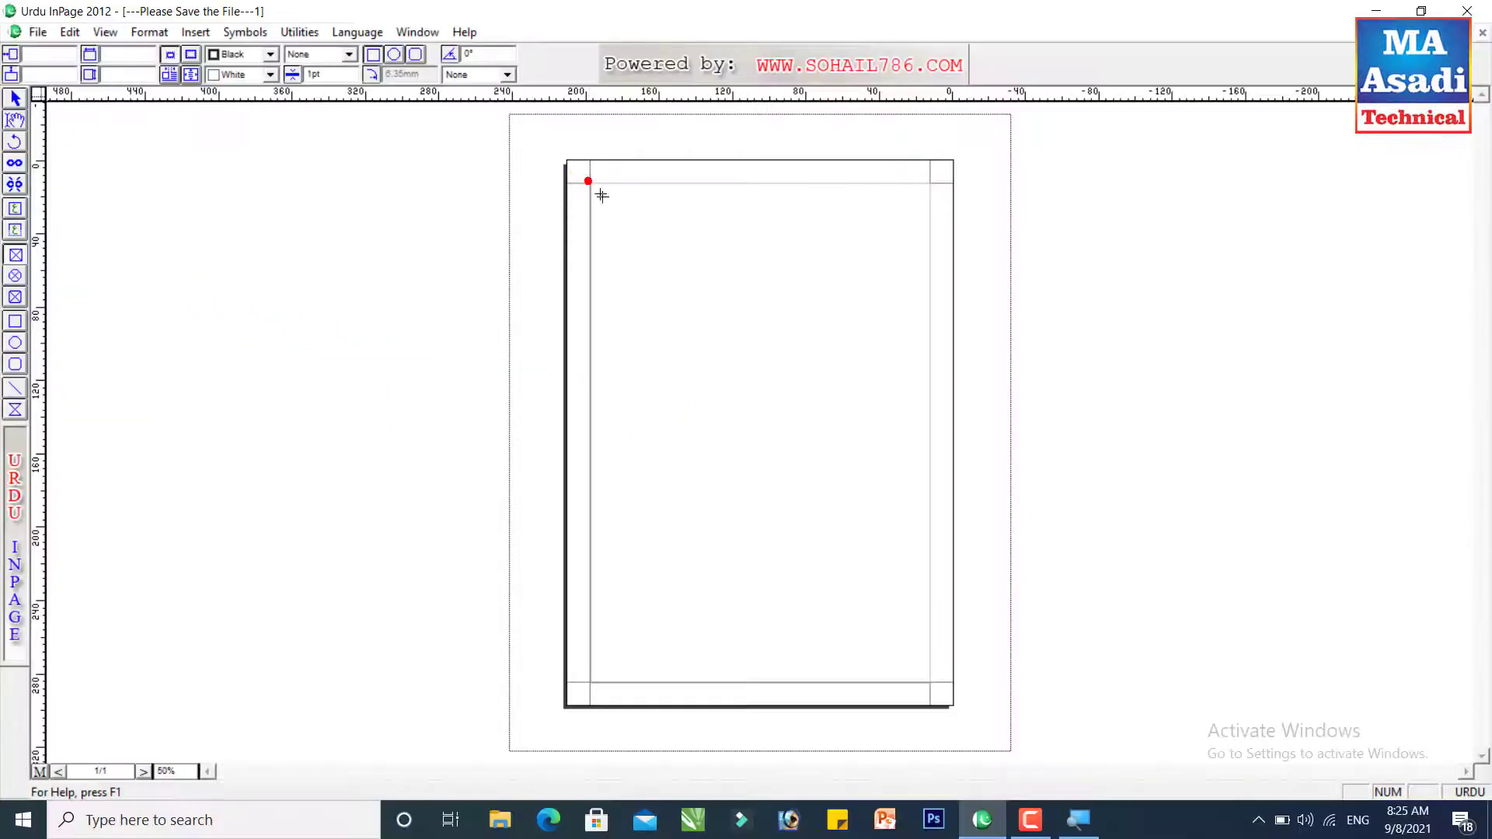
{"action": "left_click_drag", "start_coordinate": [602, 196], "coordinate": [929, 682]}
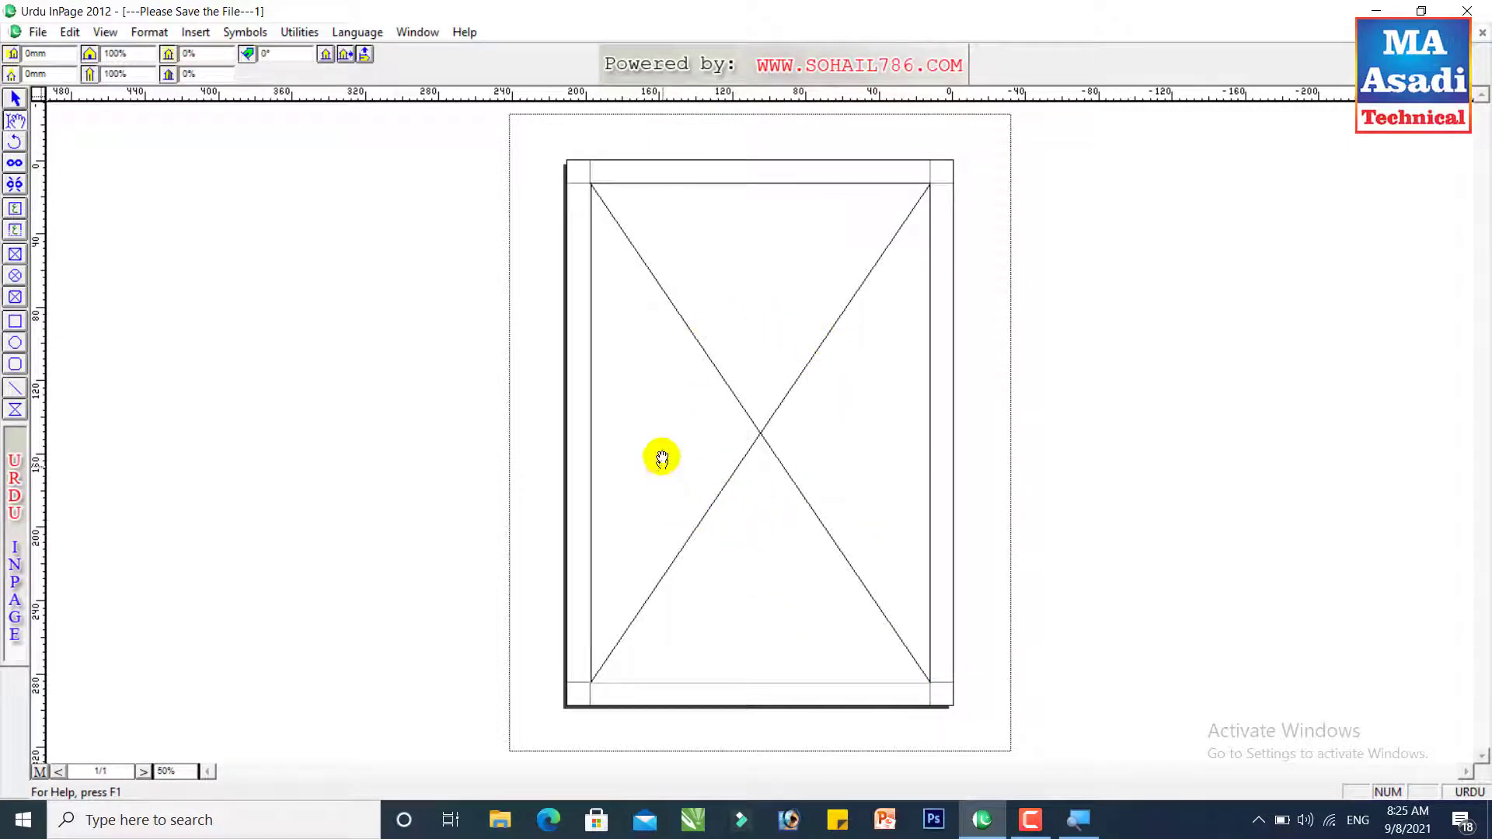
{"action": "right_click", "coordinate": [764, 354]}
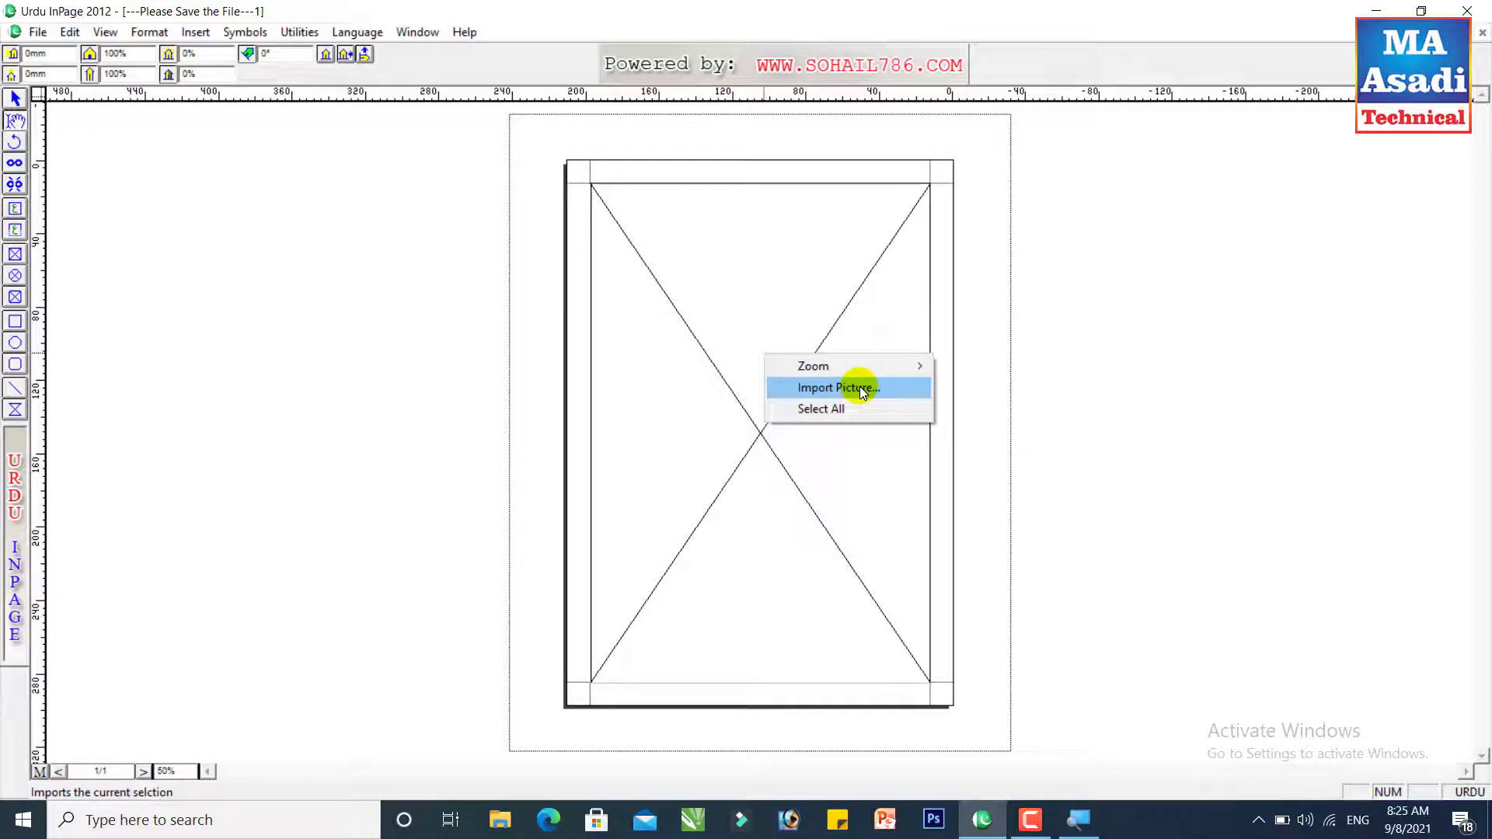
{"action": "left_click", "coordinate": [765, 318]}
{"action": "left_click", "coordinate": [743, 296]}
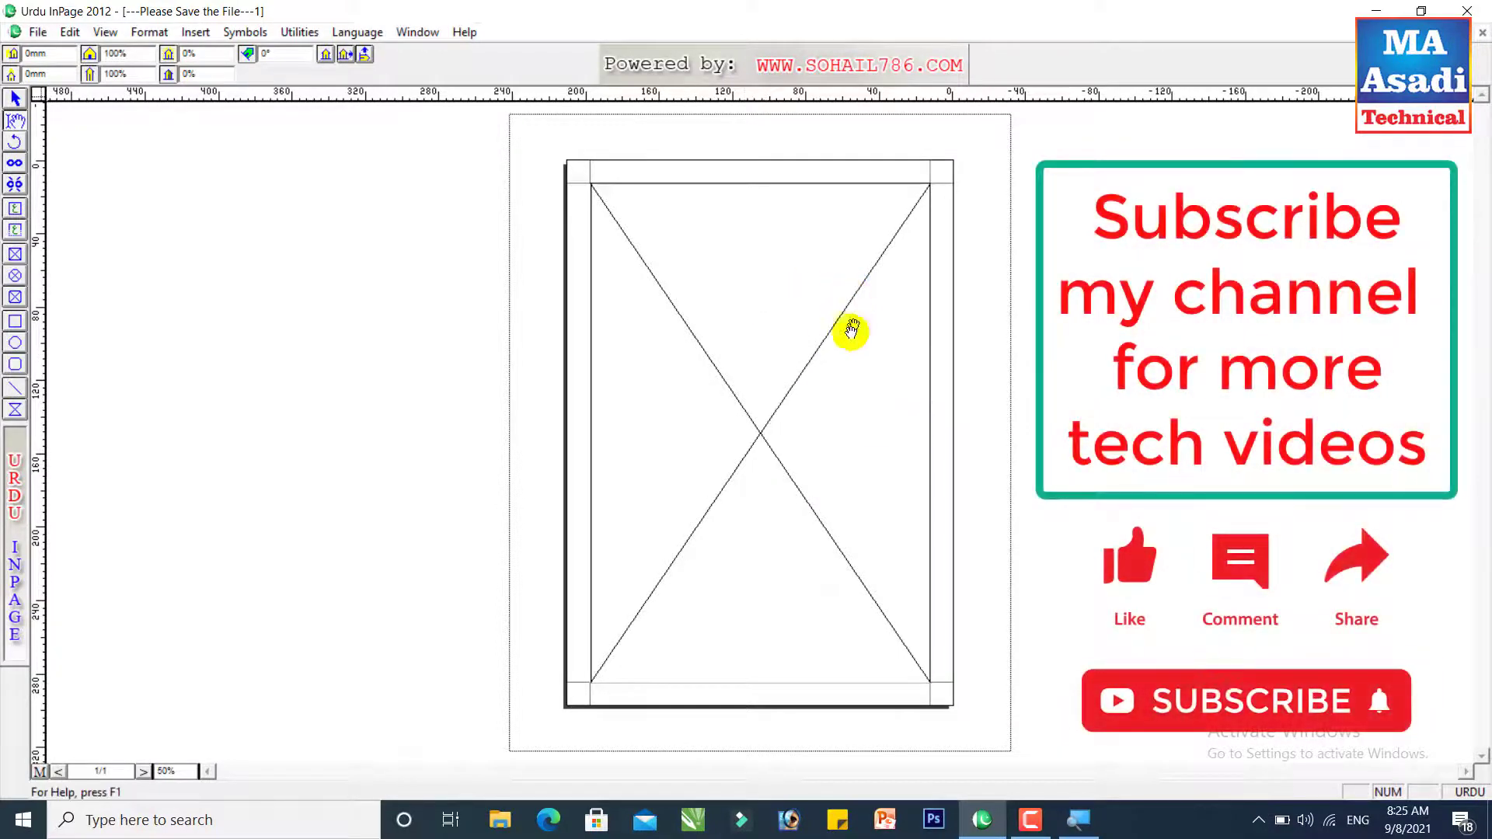
{"action": "left_click", "coordinate": [739, 379]}
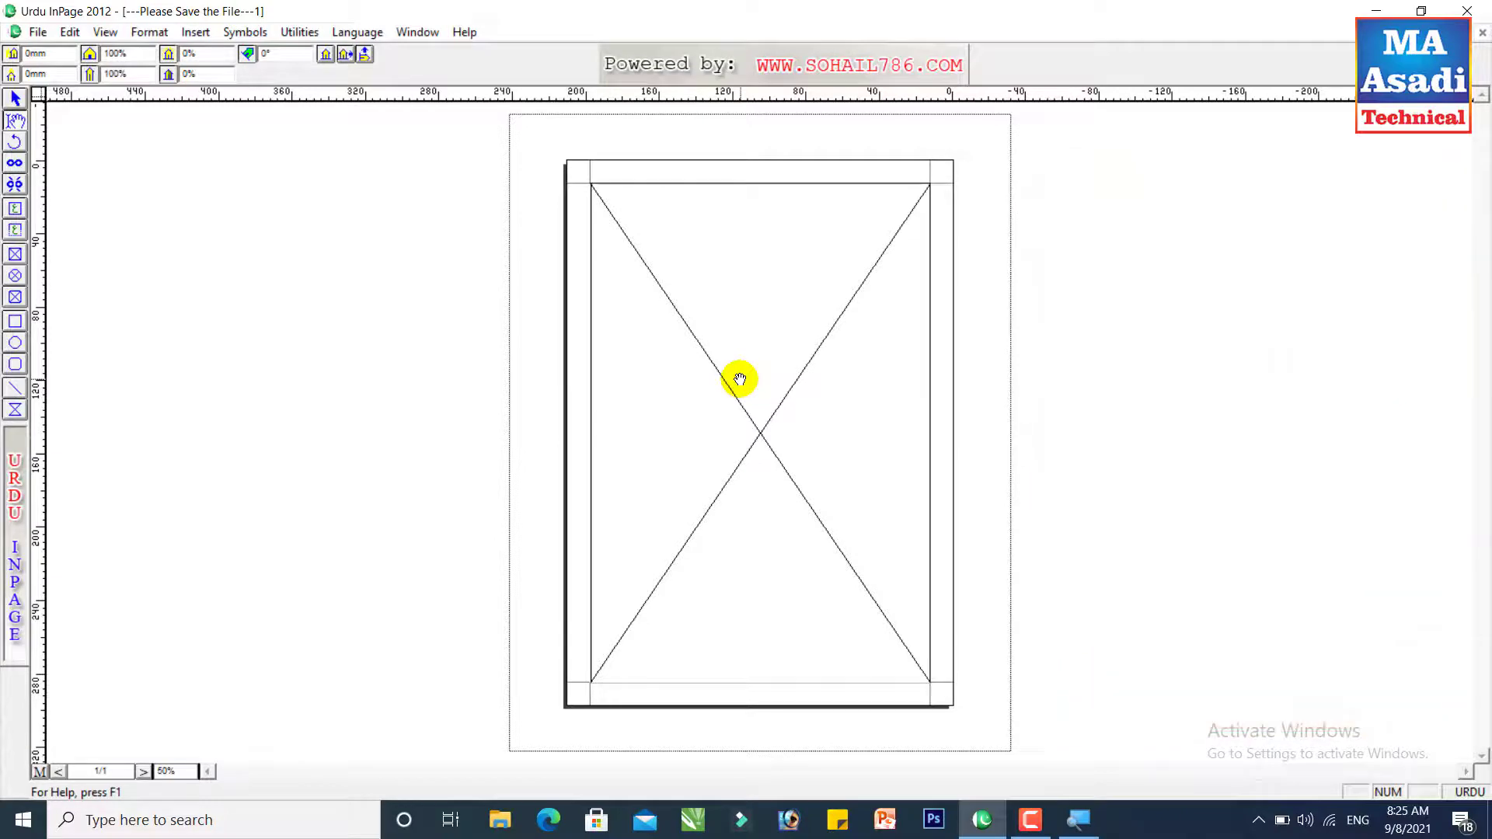
{"action": "double_click", "coordinate": [759, 433]}
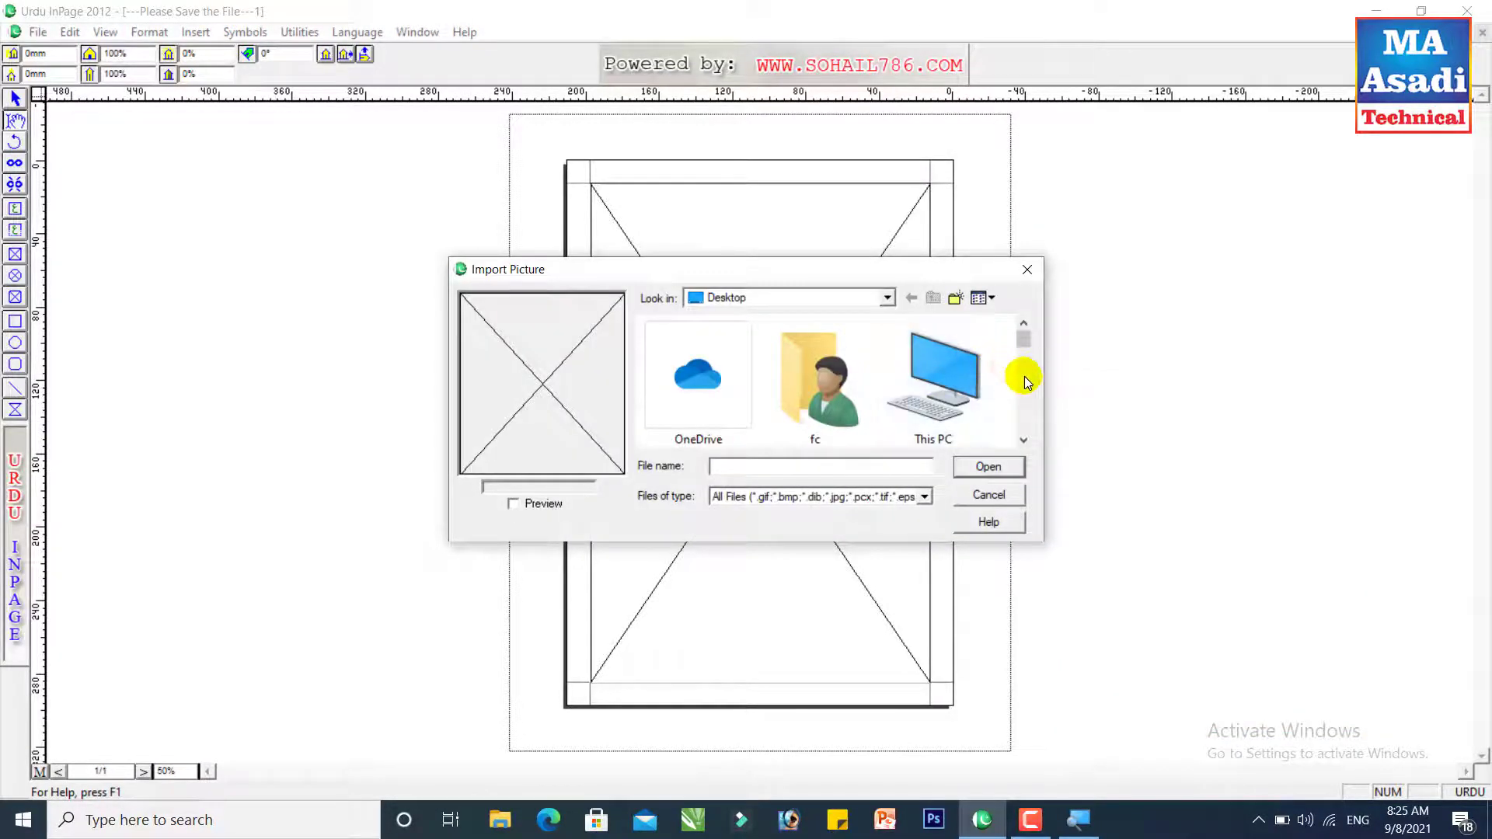
{"action": "scroll", "coordinate": [1027, 380], "scroll_direction": "down", "scroll_amount": 5}
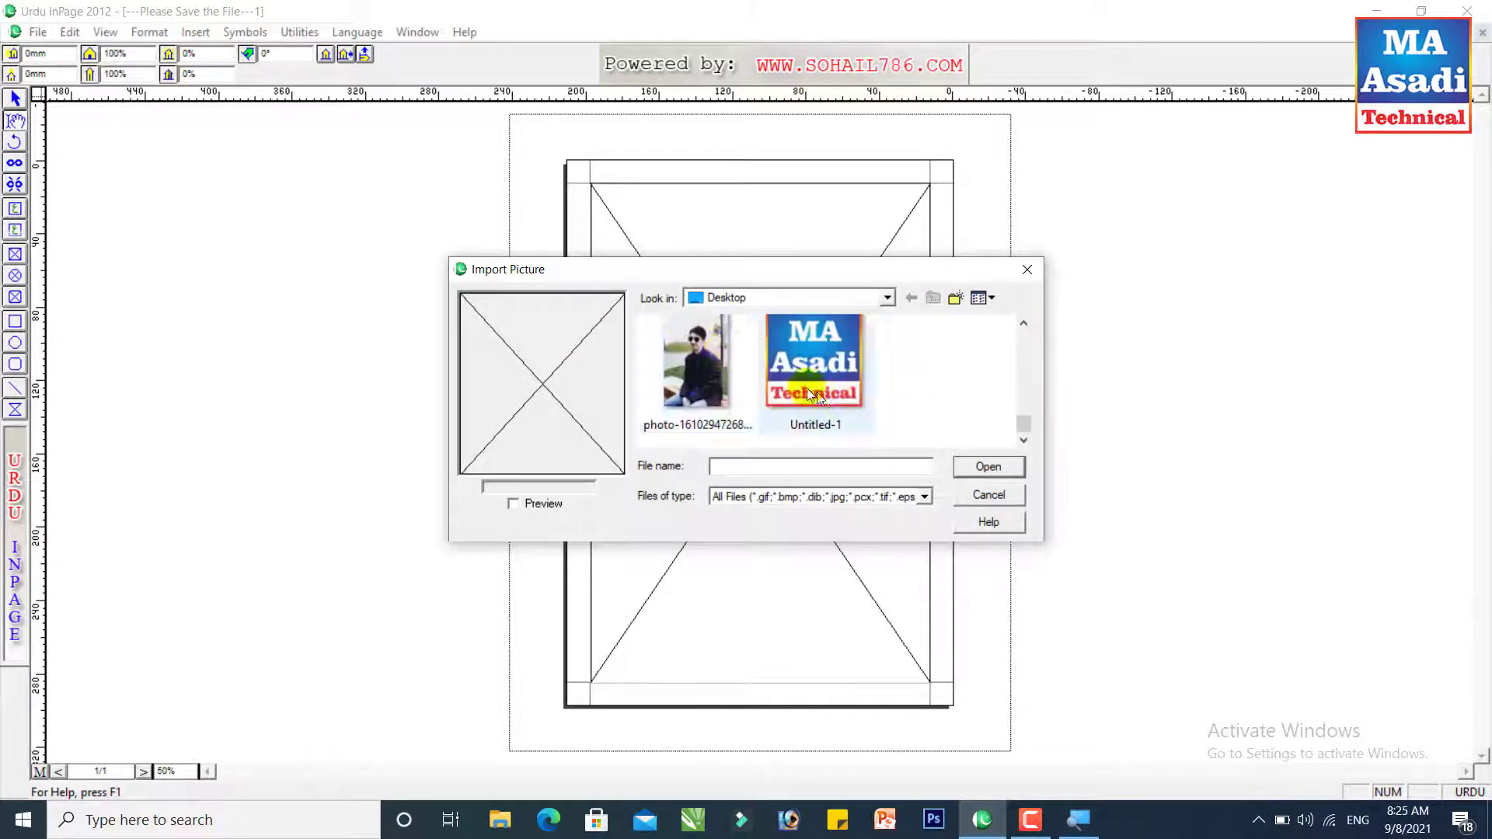
{"action": "left_click", "coordinate": [702, 346]}
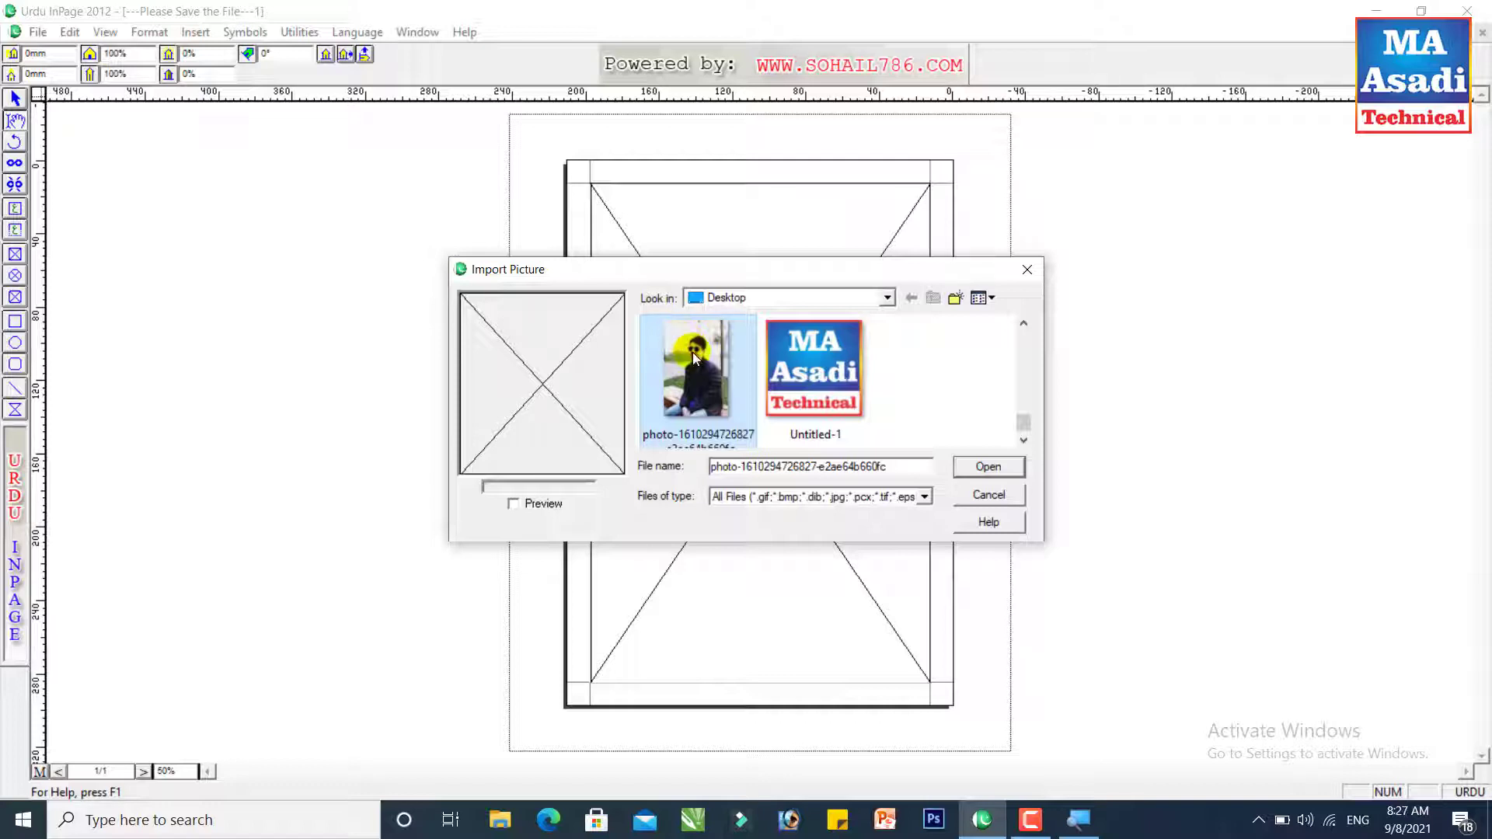
{"action": "left_click", "coordinate": [987, 467]}
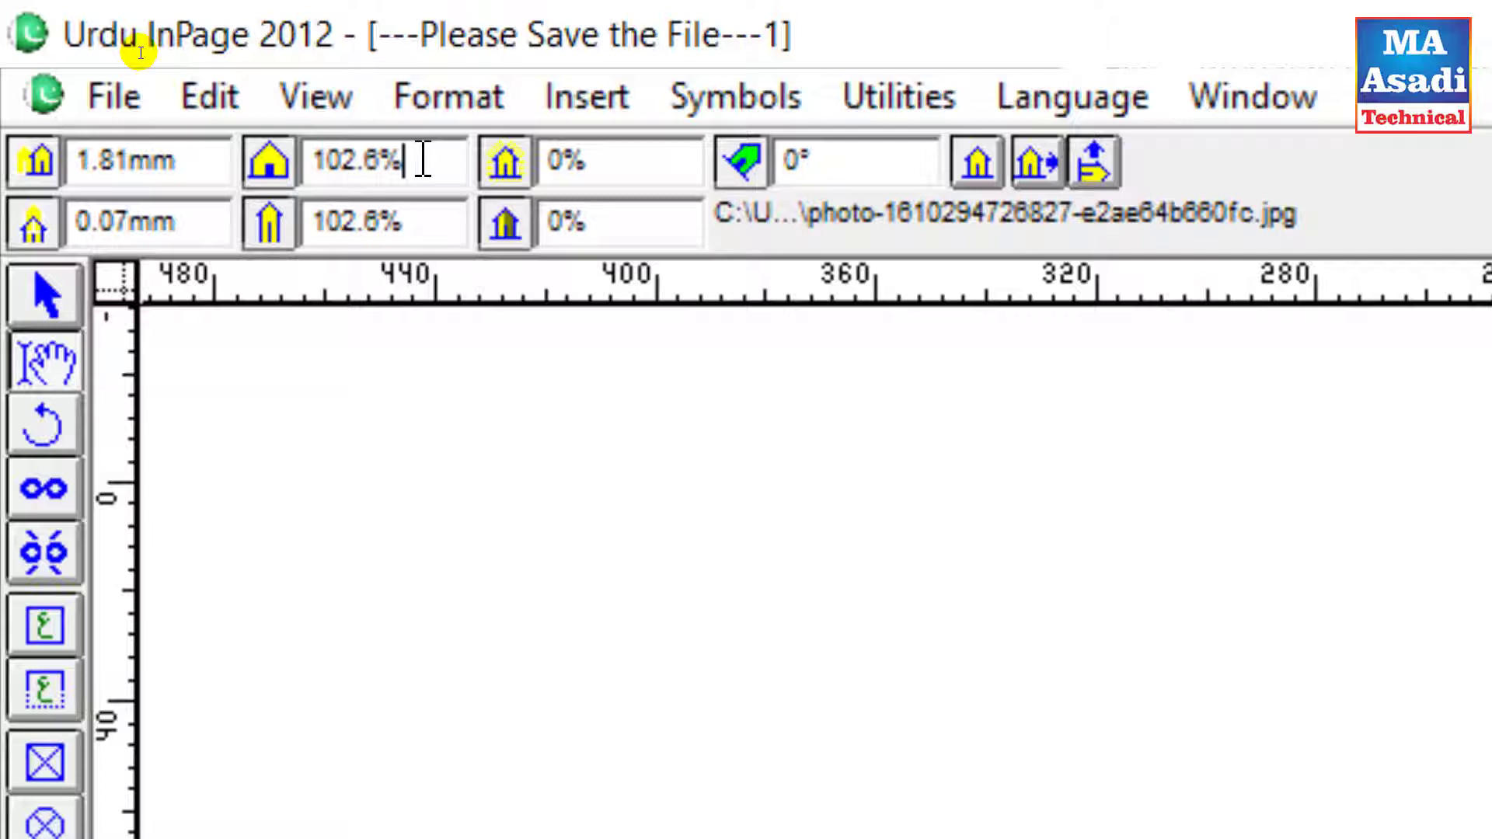
- Scale the imported photo to 120% both horizontally and vertically
{"action": "left_click_drag", "start_coordinate": [424, 160], "coordinate": [197, 170]}
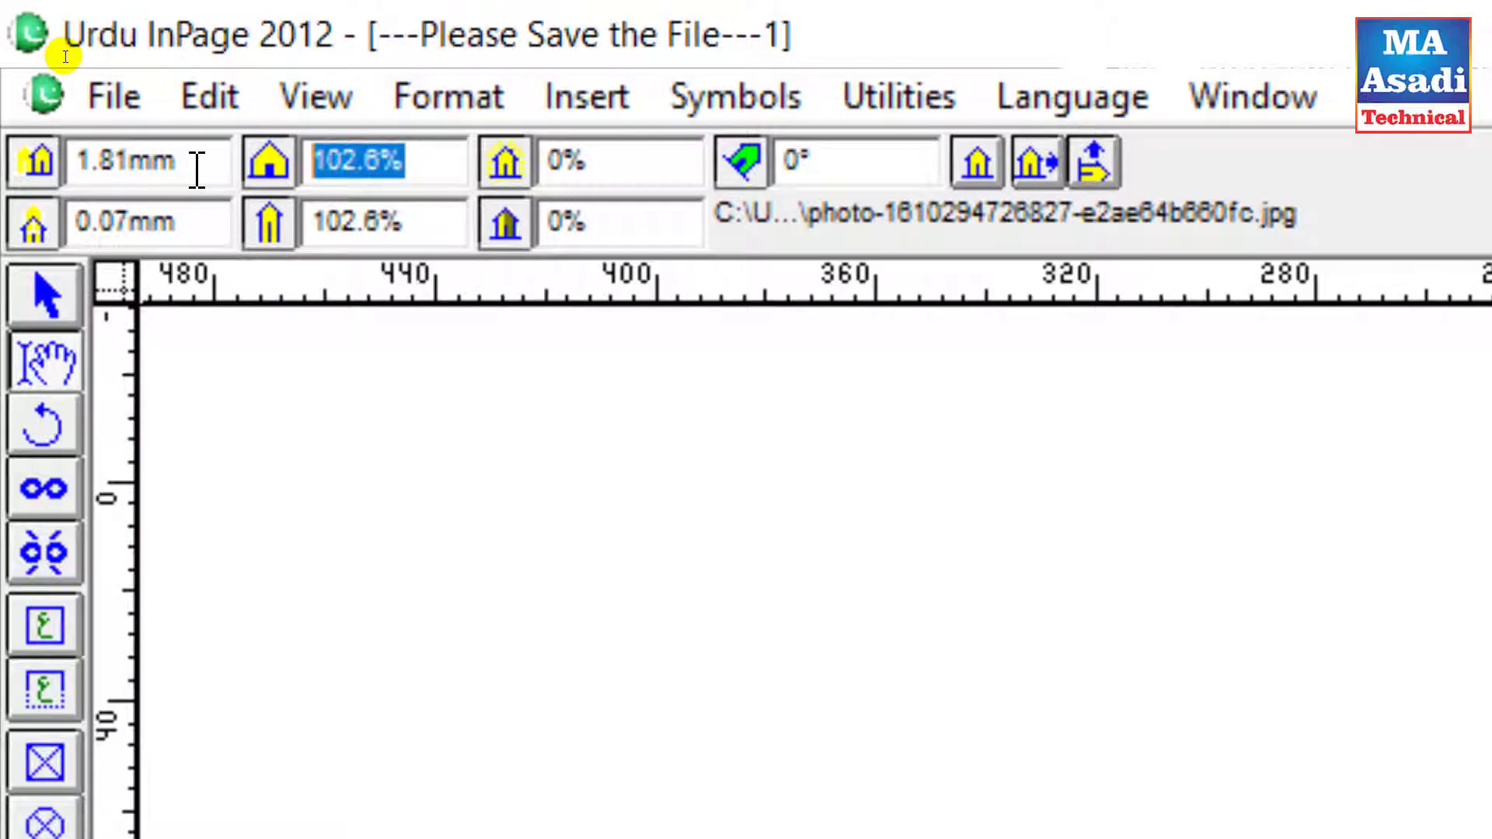
{"action": "type", "text": "120"}
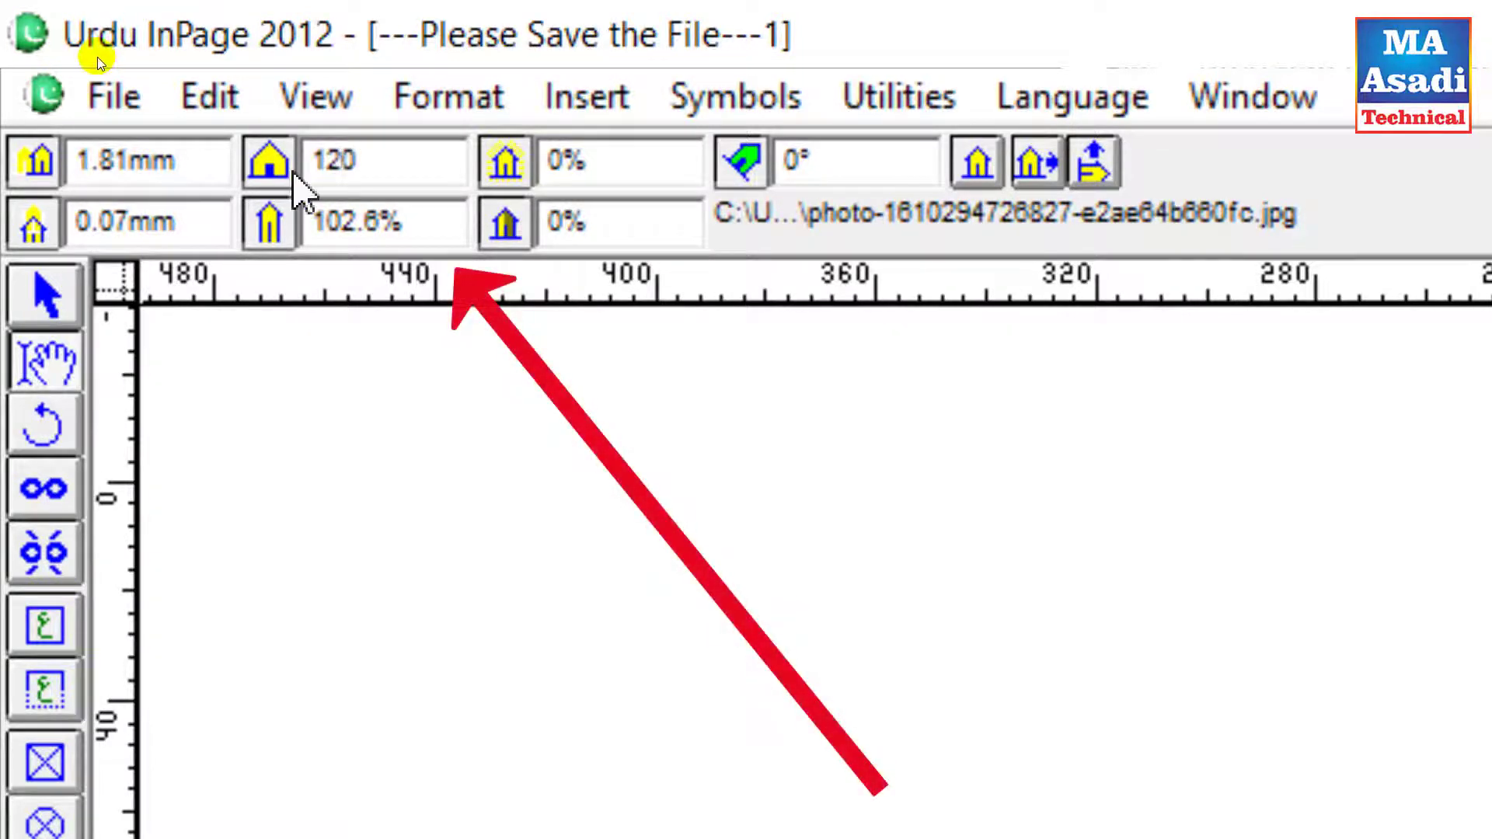
{"action": "left_click_drag", "start_coordinate": [442, 220], "coordinate": [16, 222]}
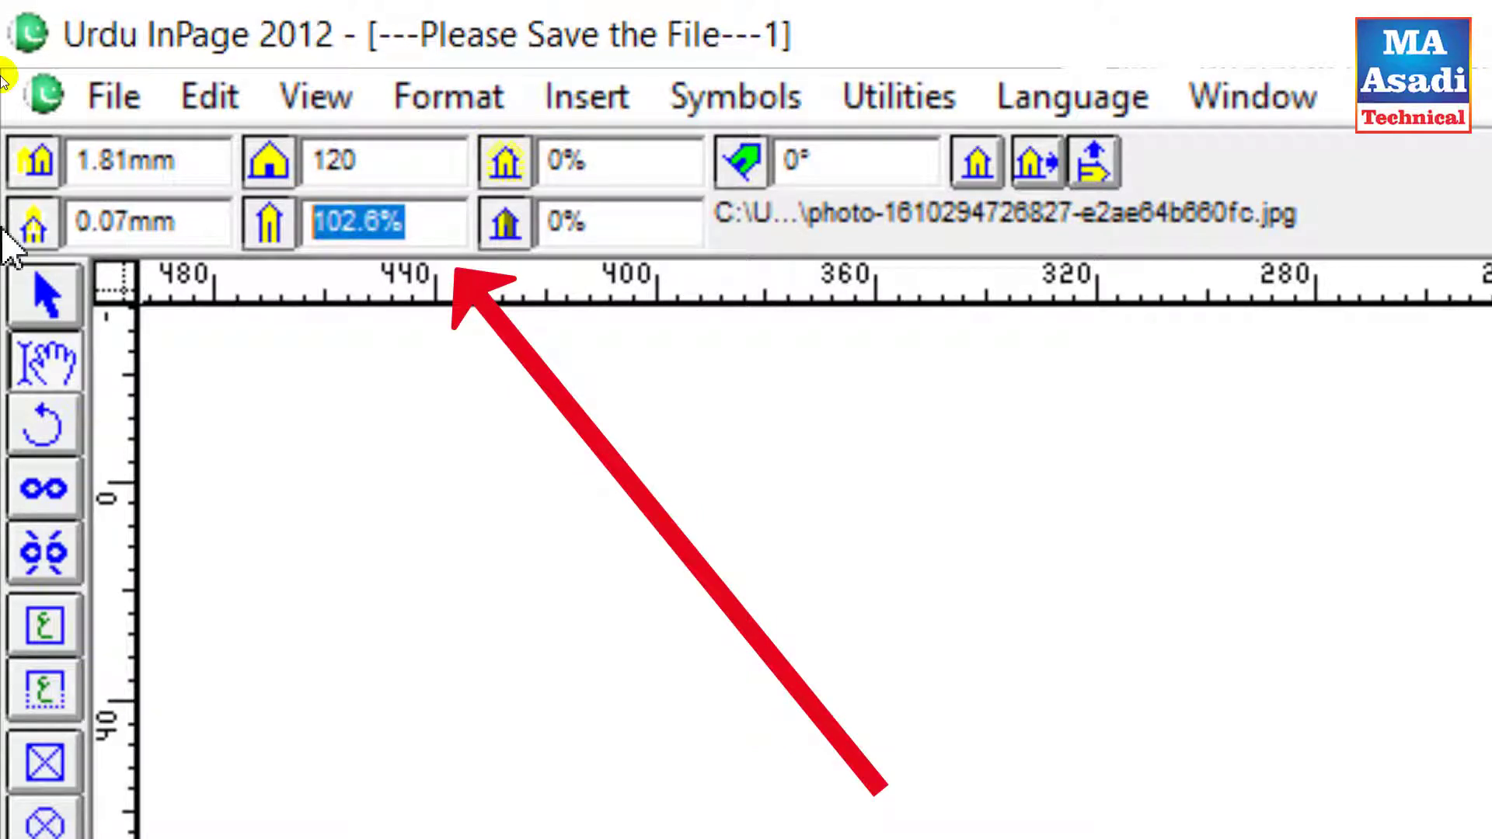
{"action": "type", "text": "120"}
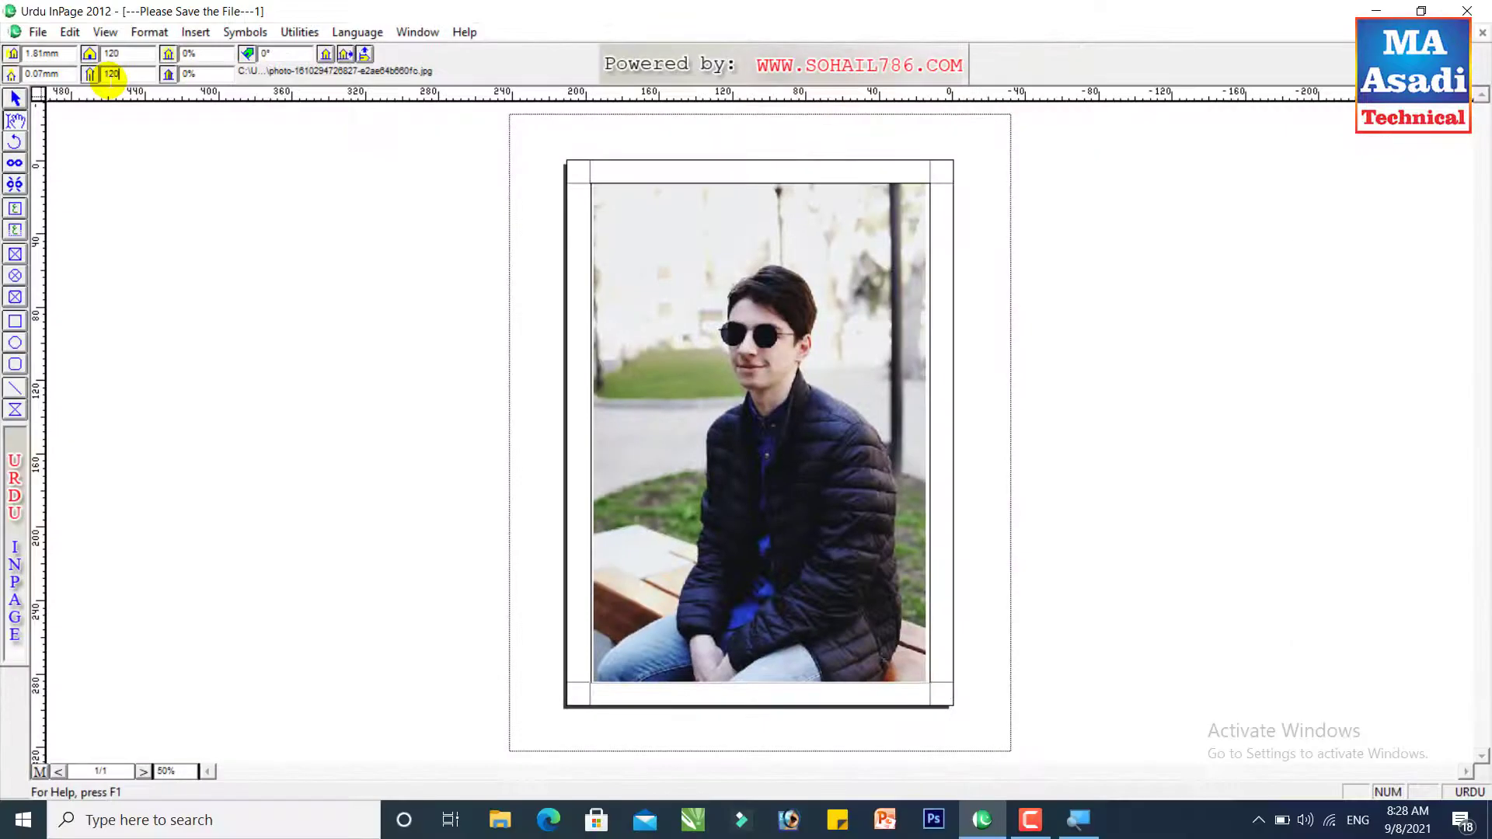
{"action": "key", "text": "Return"}
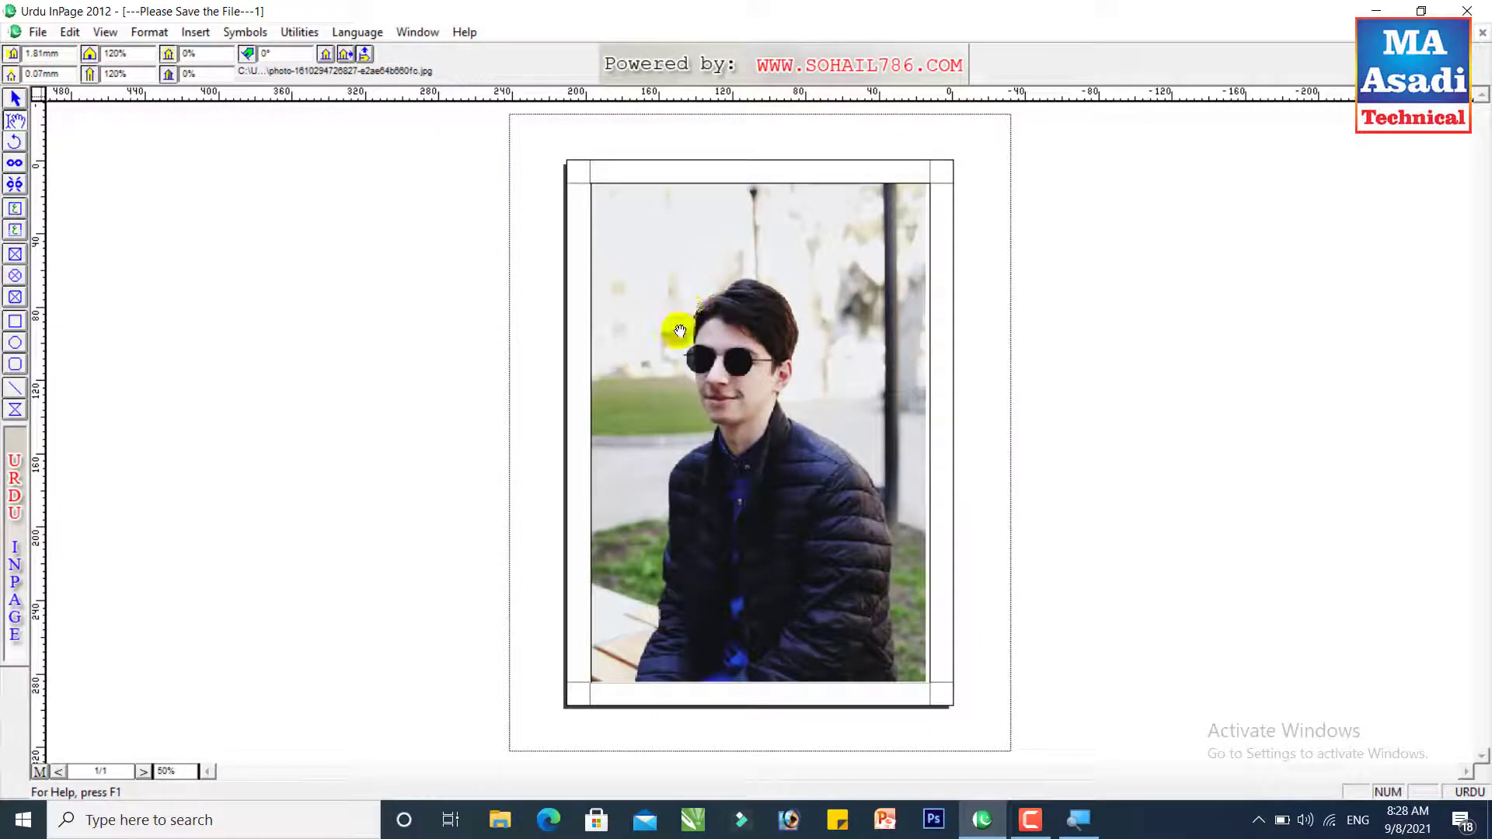
- Try fitting the photo to its picture box and undo the fit
{"action": "key", "text": "ctrl+alt+shift+f"}
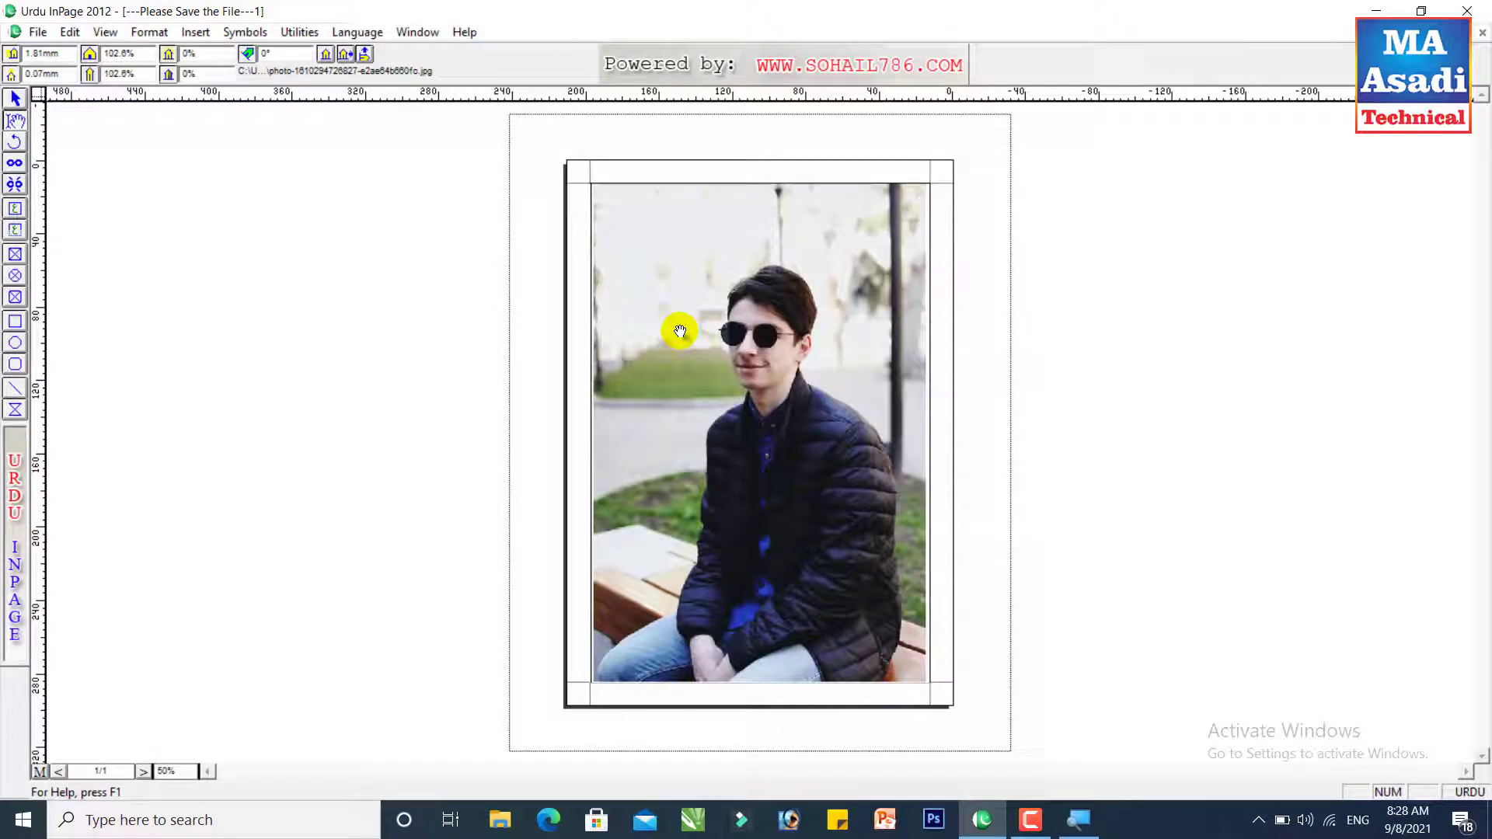
{"action": "key", "text": "ctrl+z"}
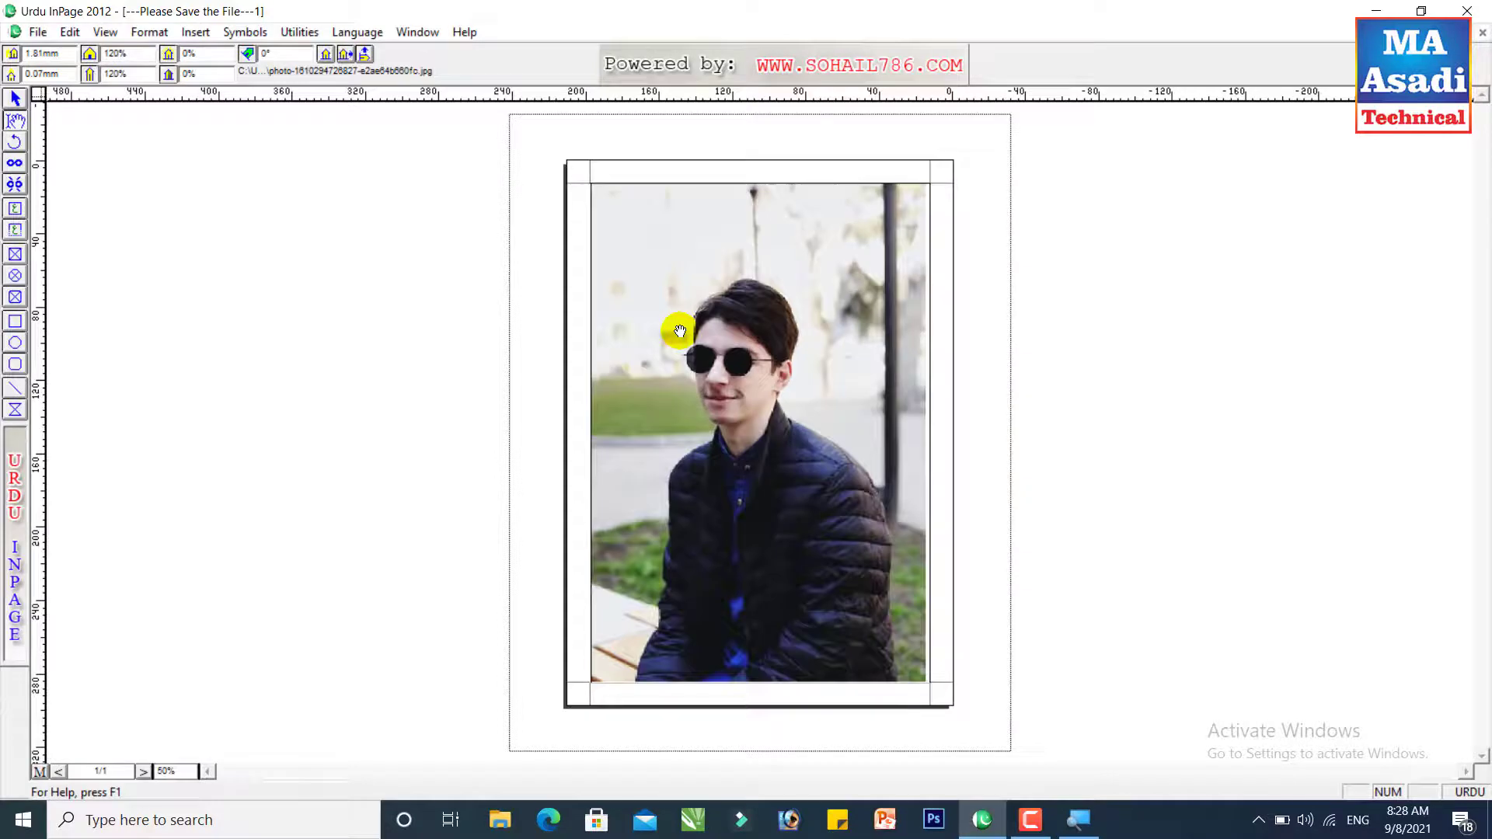
- Move the photo upward within its box to offsets of about -1.89 mm and -42.26 mm, and set its brightness to -20%
{"action": "left_click_drag", "start_coordinate": [722, 416], "coordinate": [705, 302]}
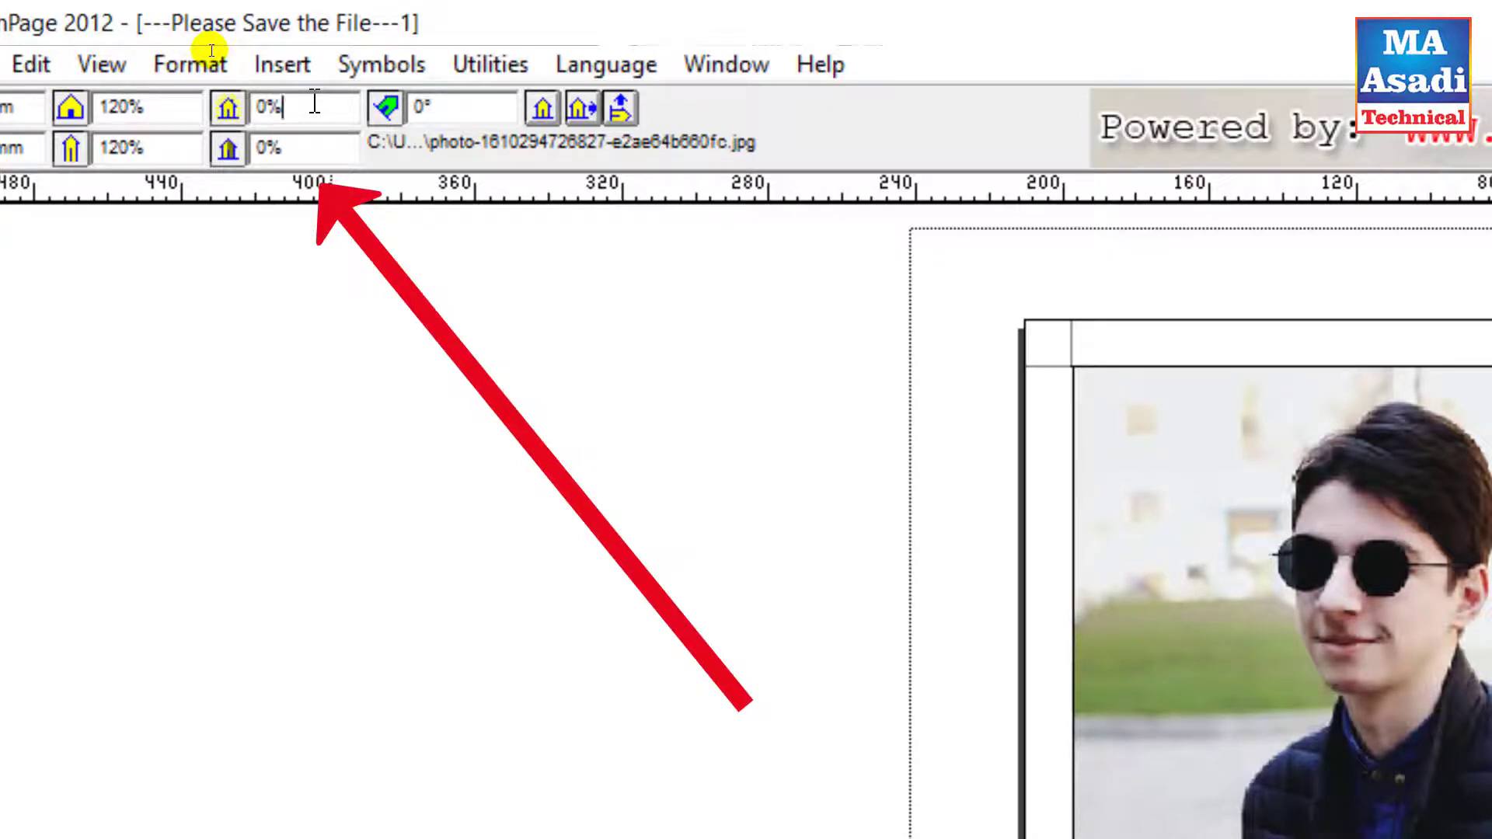
{"action": "left_click_drag", "start_coordinate": [315, 101], "coordinate": [190, 103]}
{"action": "left_click_drag", "start_coordinate": [306, 112], "coordinate": [217, 151]}
{"action": "left_click", "coordinate": [310, 150]}
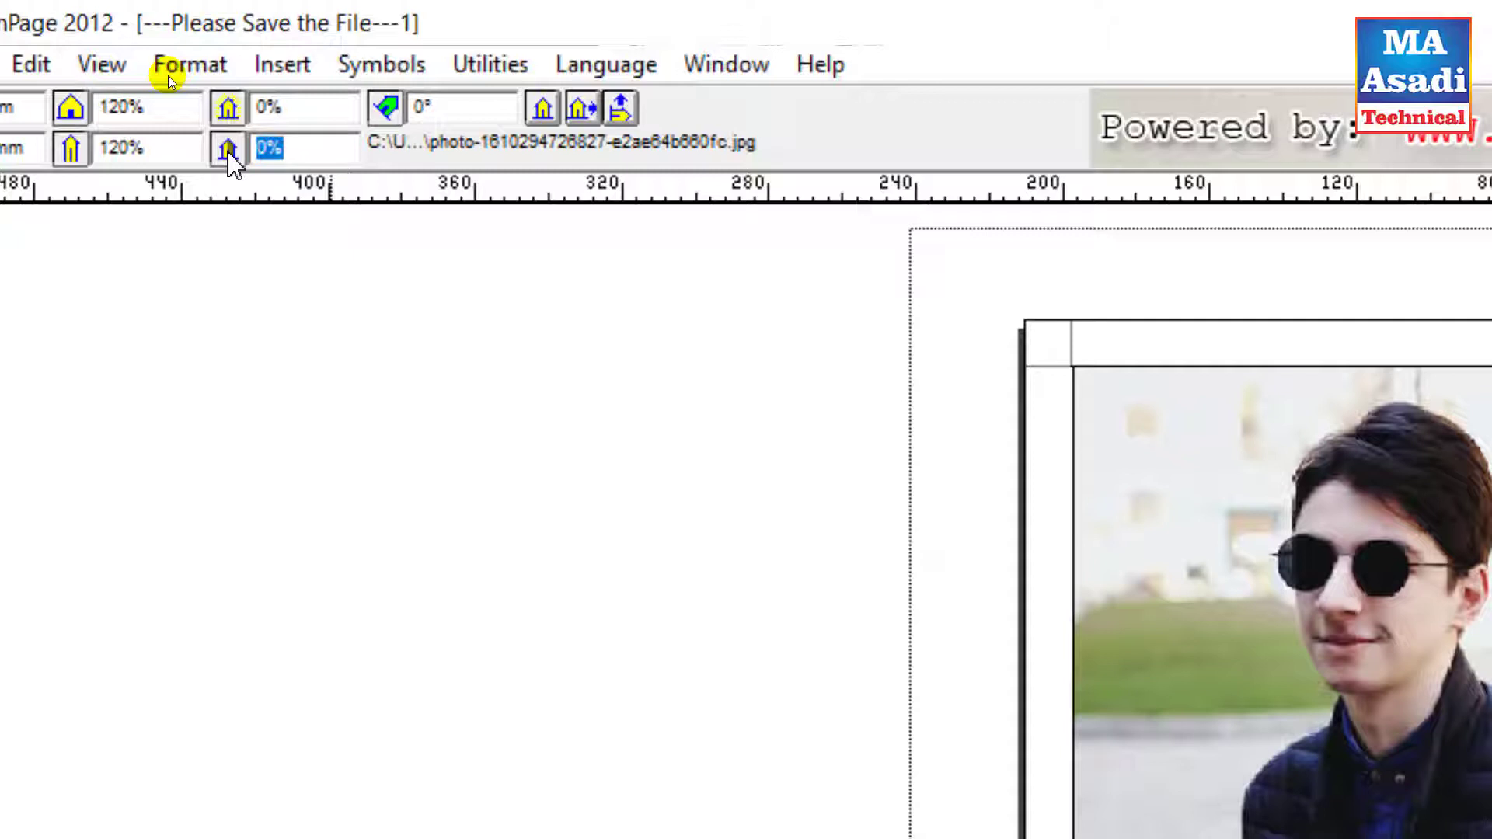
{"action": "left_click_drag", "start_coordinate": [315, 110], "coordinate": [191, 106]}
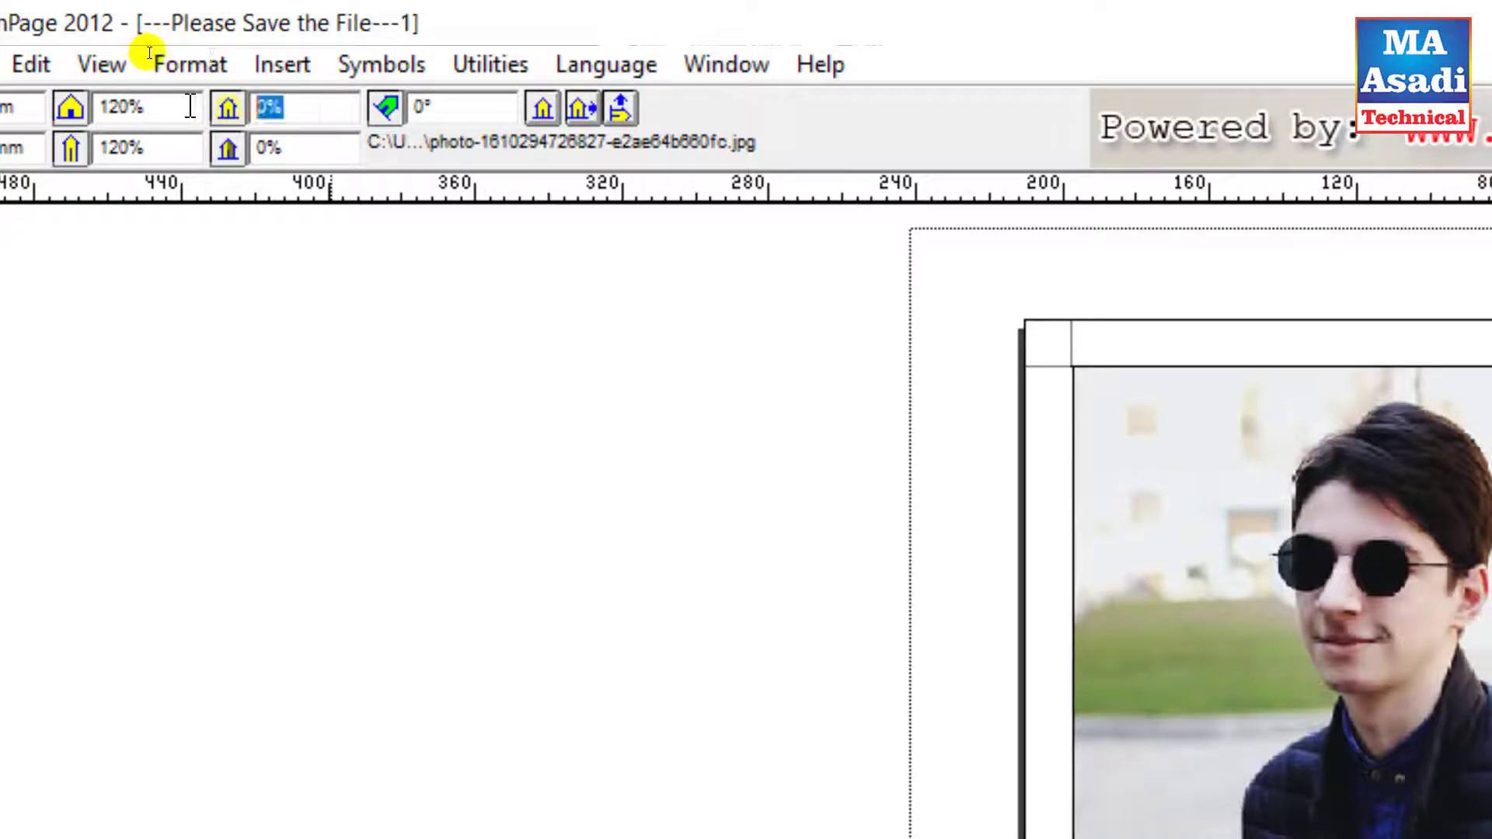
{"action": "key", "text": "BackSpace"}
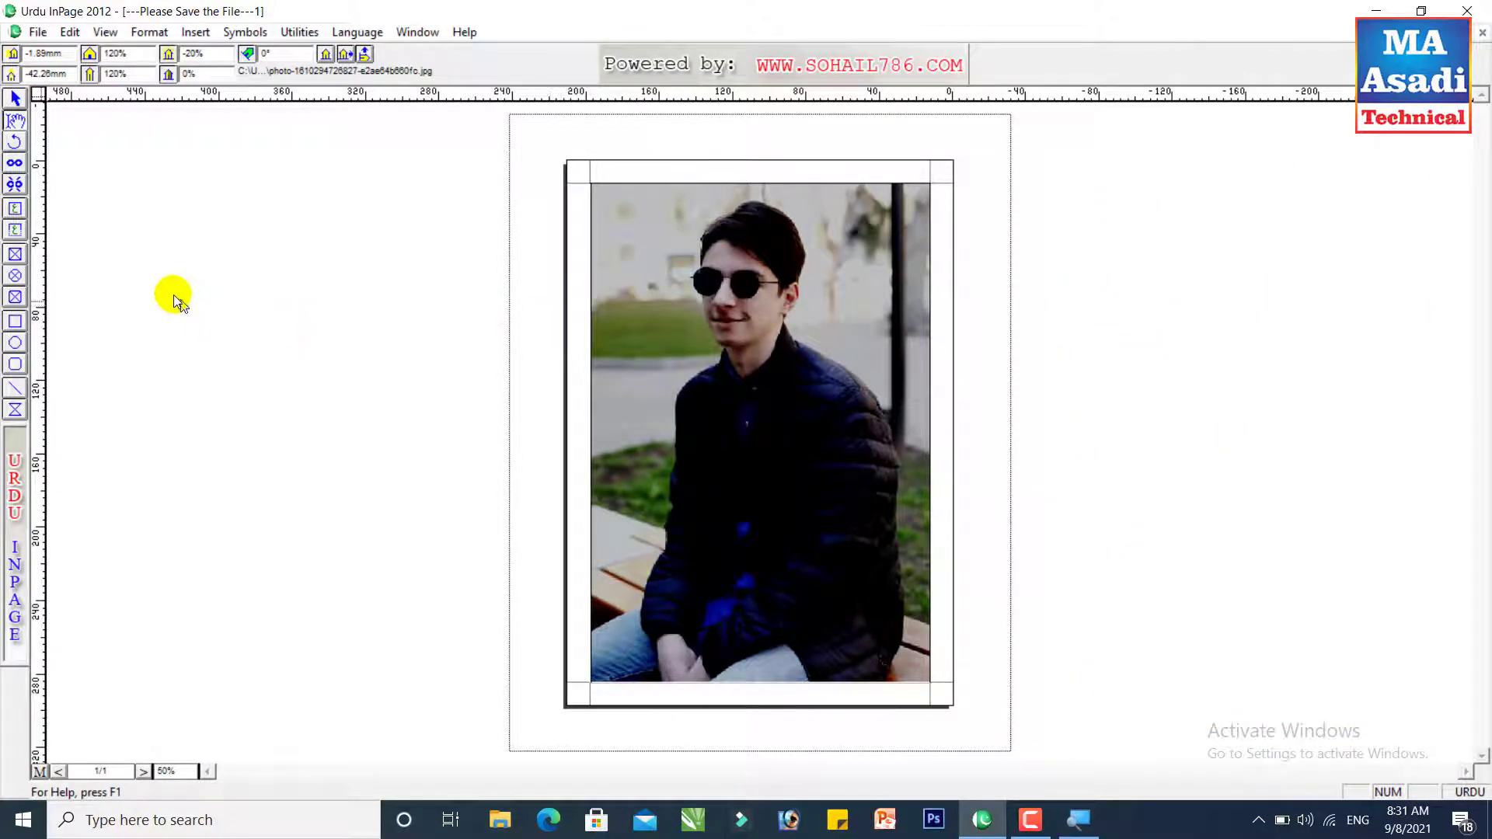
- Draw a title text box across the middle of the photo, nearly as wide as the picture box
{"action": "left_click", "coordinate": [23, 231]}
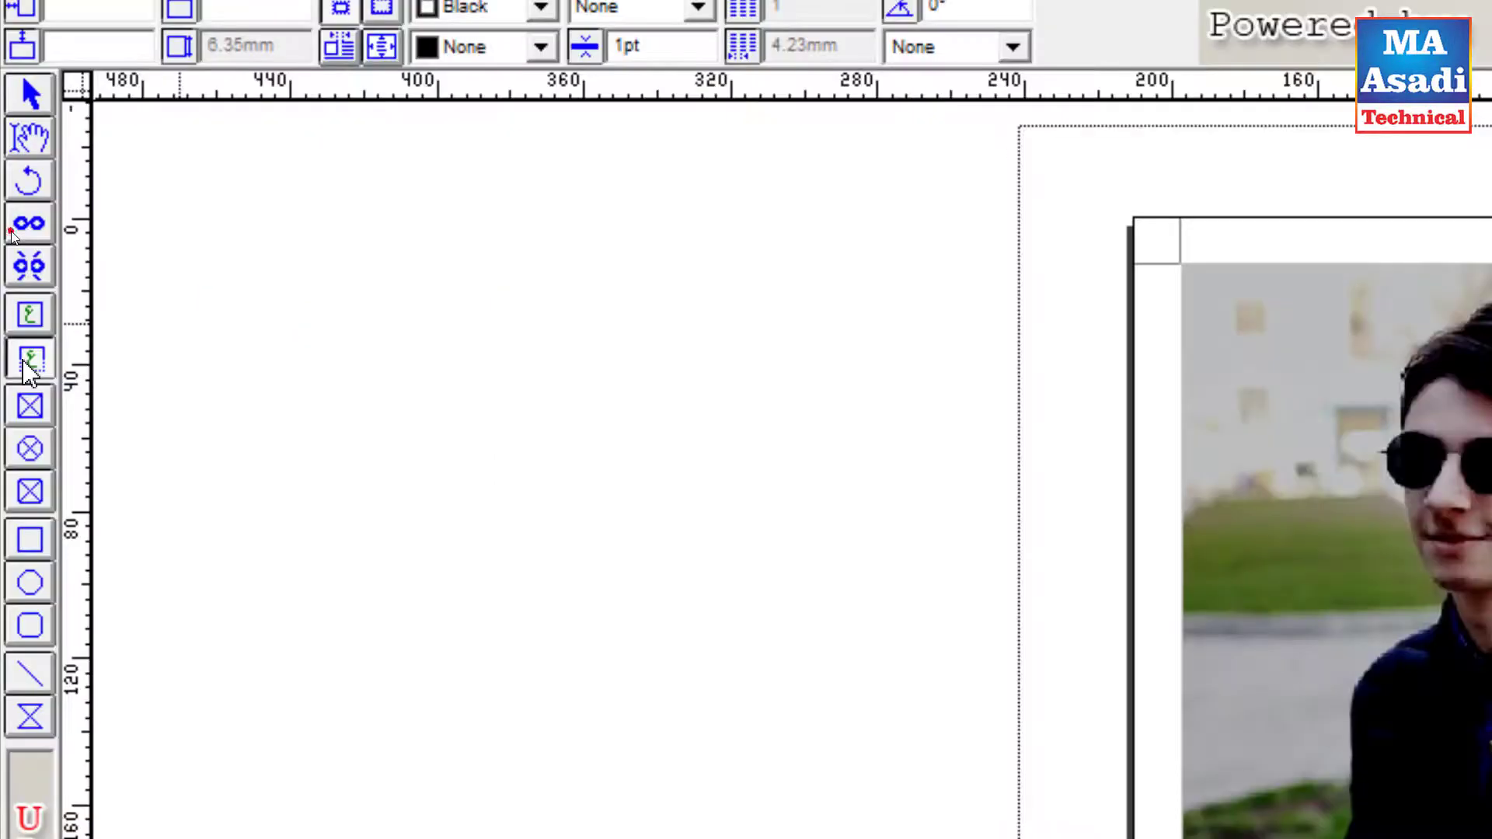
{"action": "left_click", "coordinate": [13, 231]}
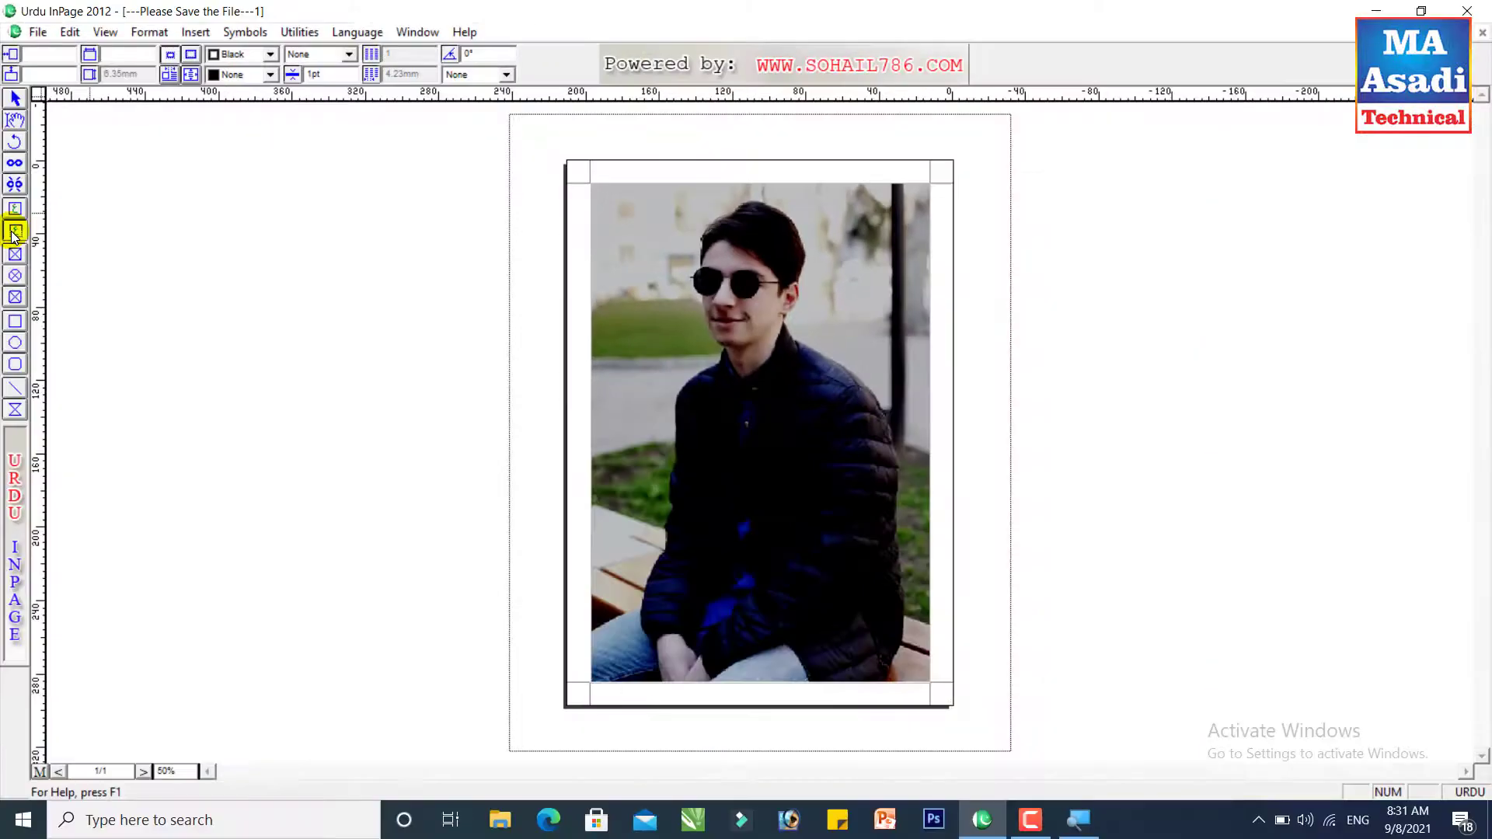
{"action": "left_click_drag", "start_coordinate": [606, 408], "coordinate": [909, 422]}
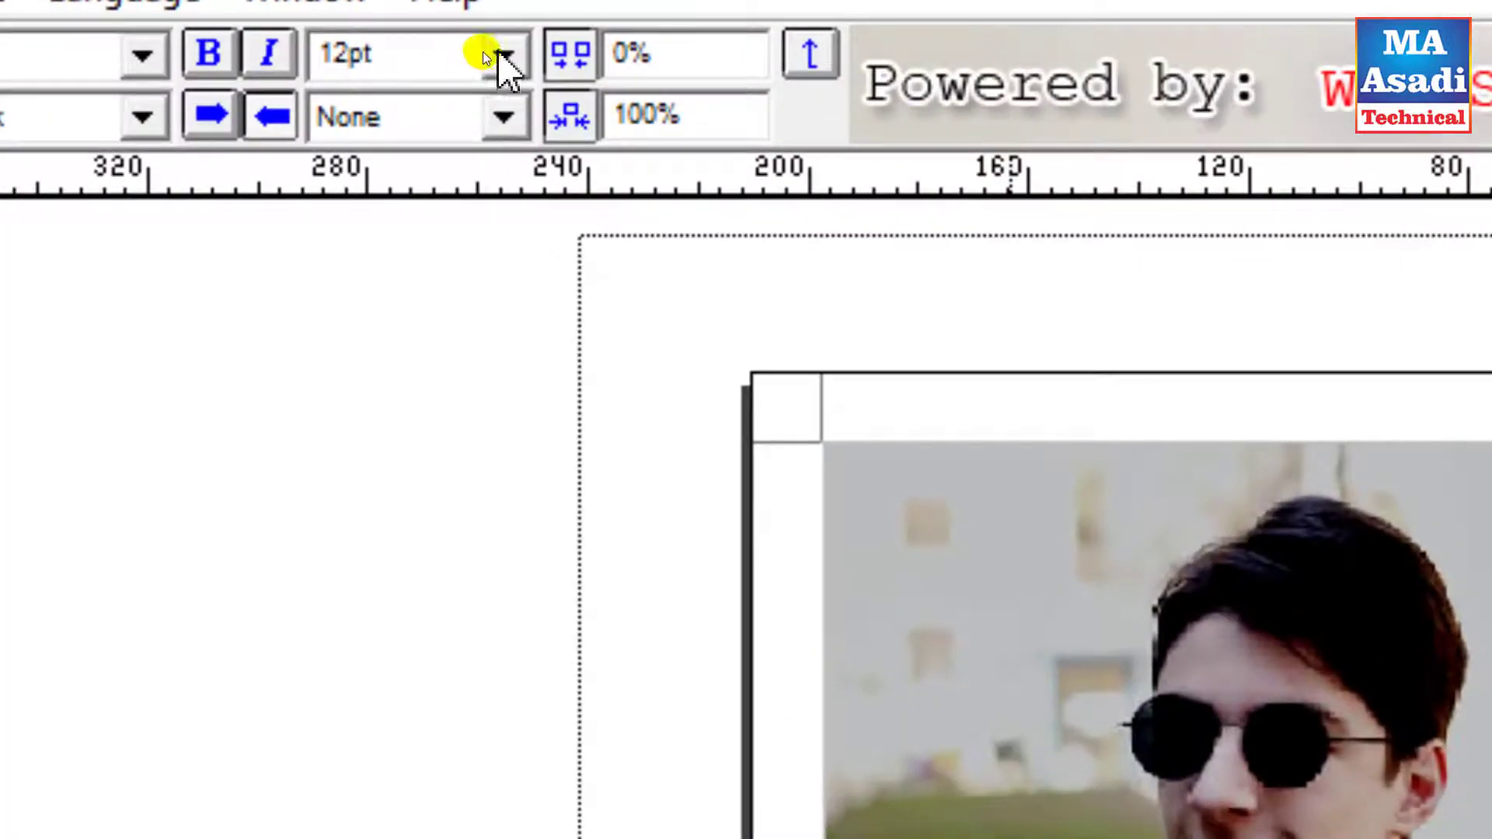
- Set the font size for the new title text box to 24pt
{"action": "left_click", "coordinate": [484, 54]}
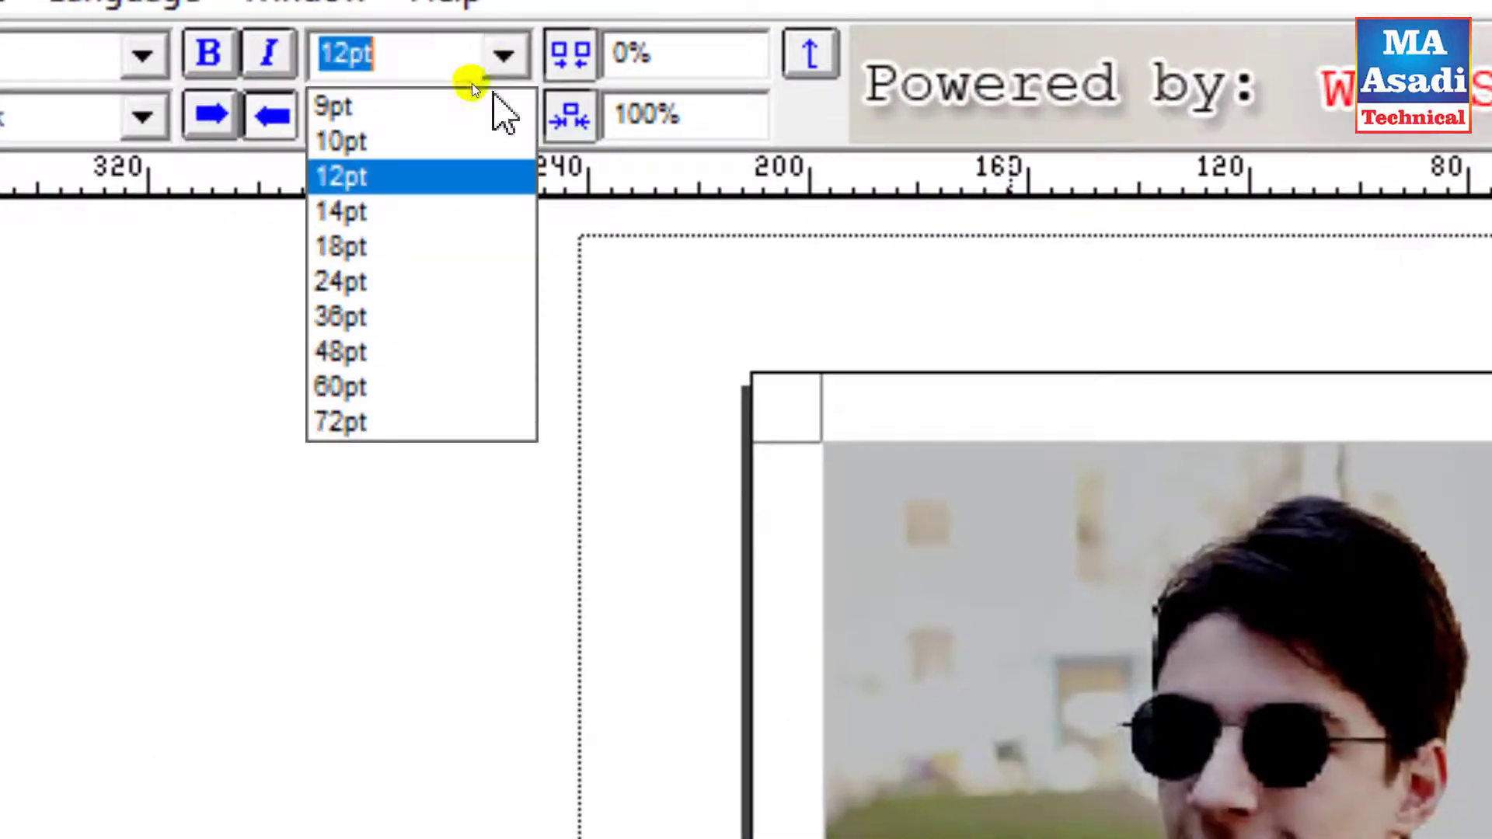
{"action": "left_click", "coordinate": [346, 281]}
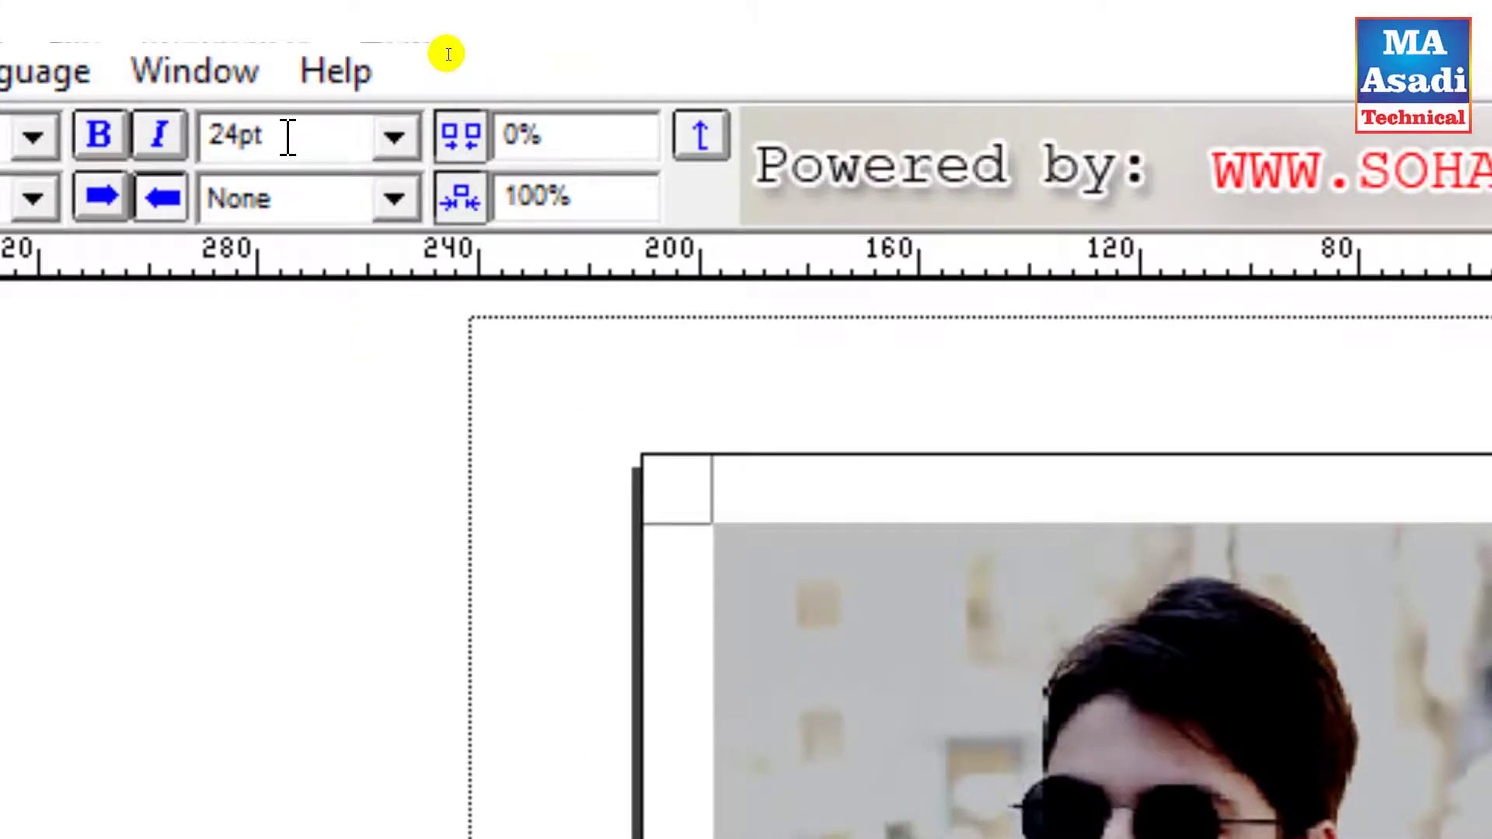
{"action": "double_click", "coordinate": [287, 137]}
{"action": "left_click", "coordinate": [303, 137]}
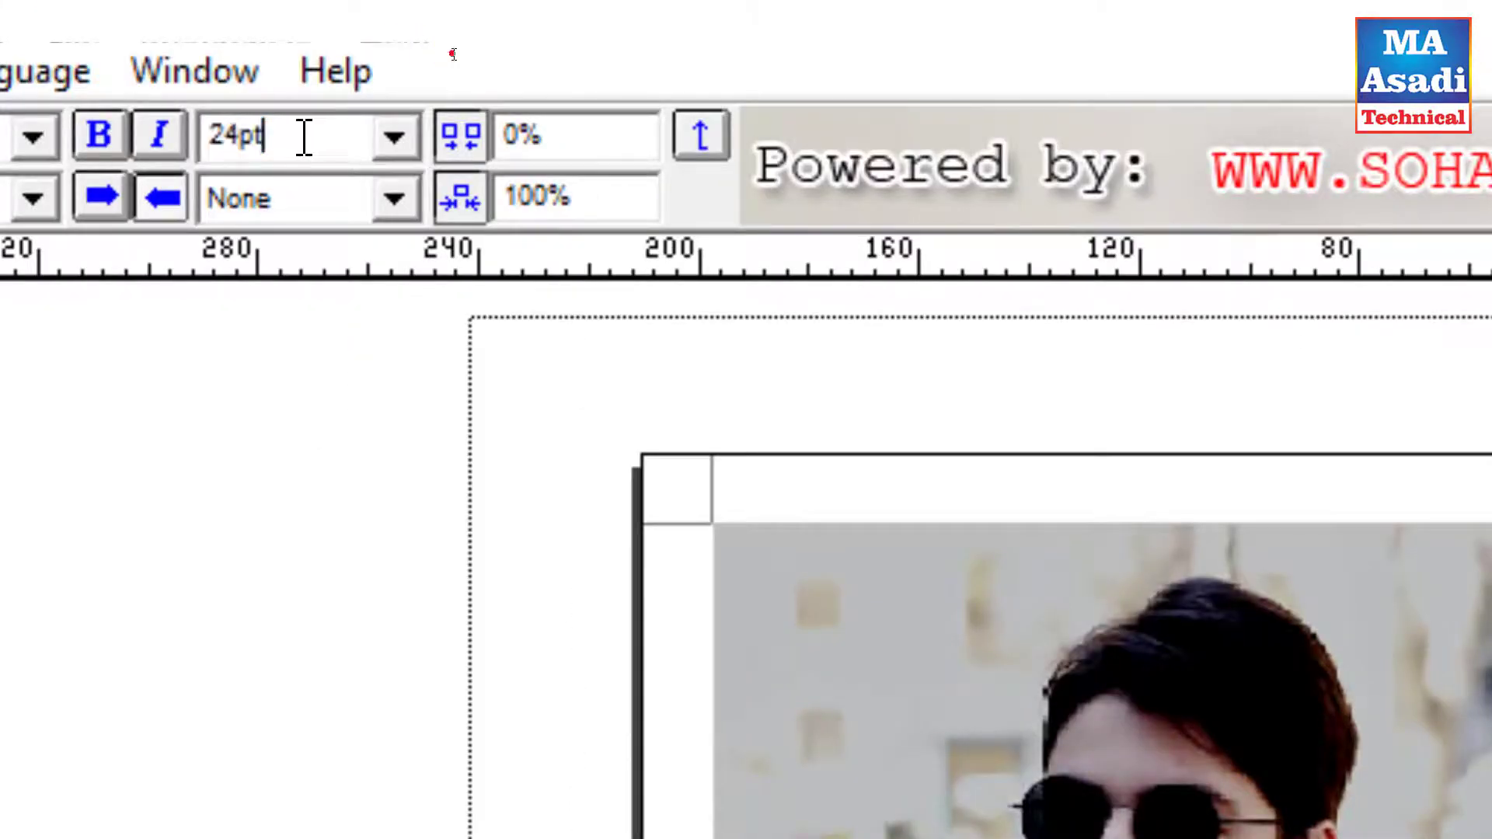
{"action": "double_click", "coordinate": [303, 137]}
{"action": "left_click", "coordinate": [233, 136]}
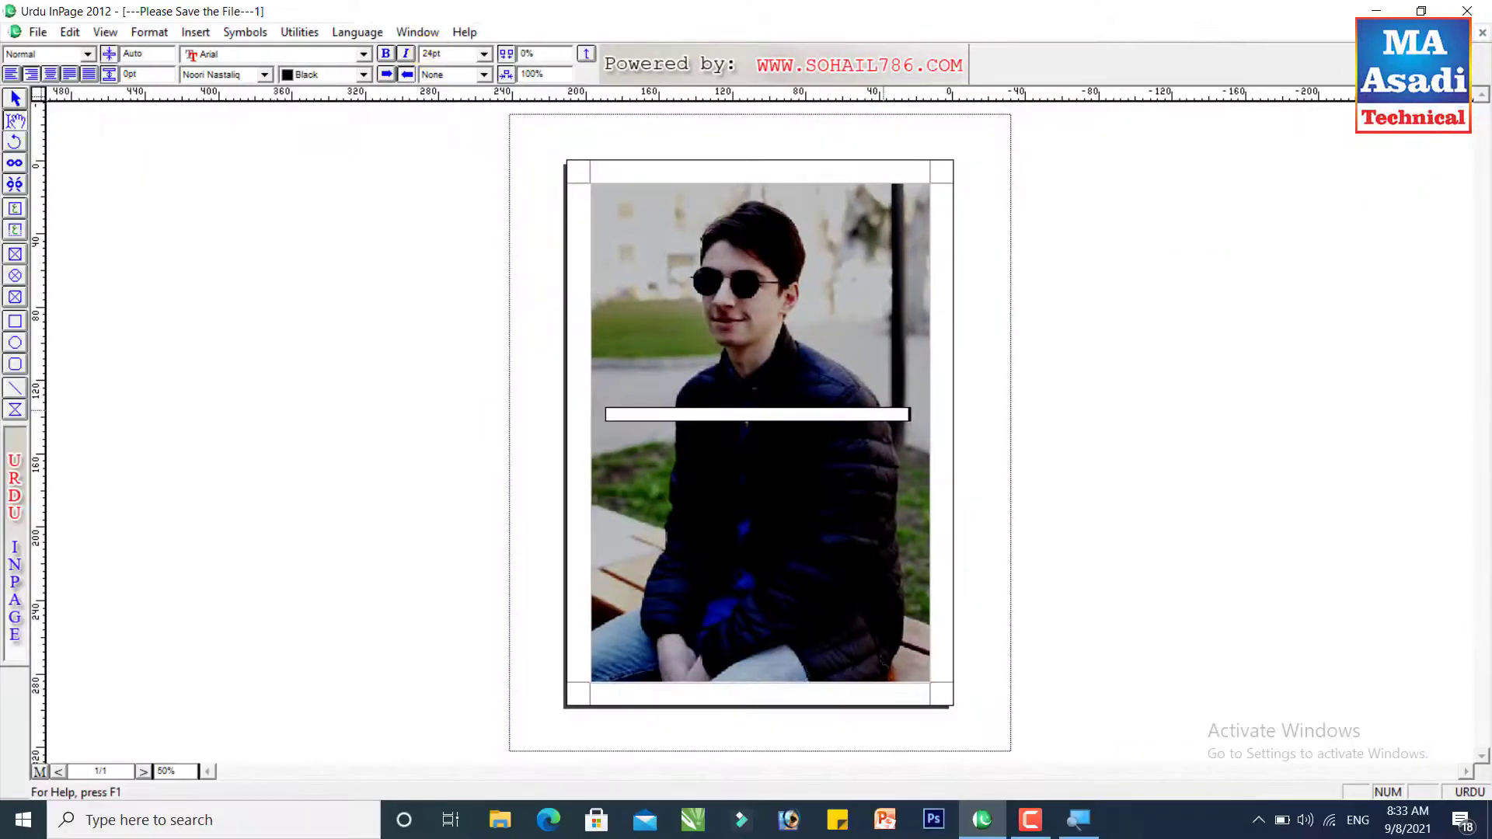
- Enter "ان حسرتوں سے کہہ دو کہیں اور جا بسیں" and "اتنی جگہ کہاں ہے دل داغدار میں" on two lines and centre both lines
{"action": "type", "text": "ا"}
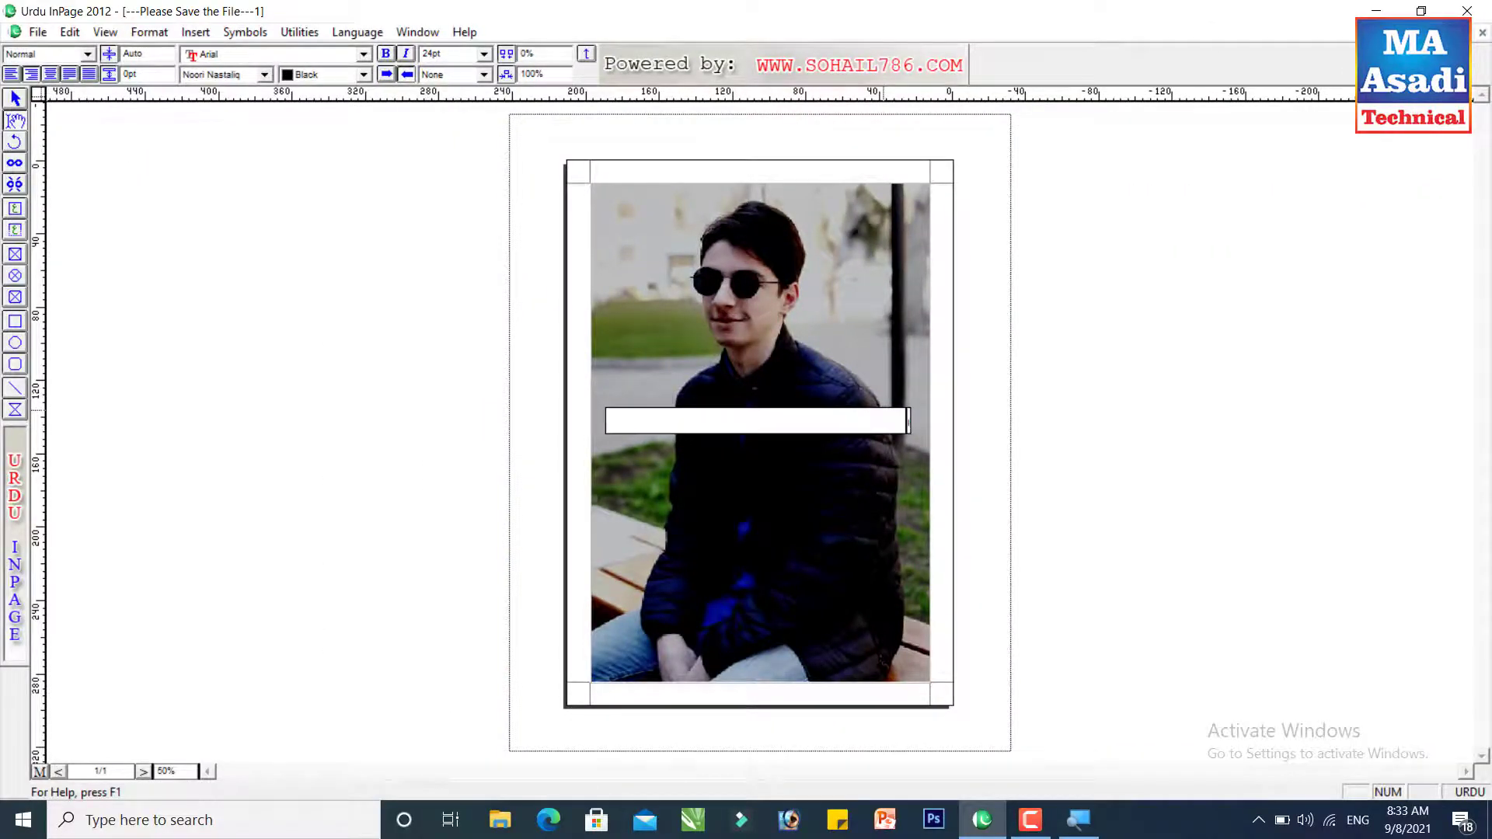
{"action": "type", "text": "ن حسرتوں سے کہہ دو کہیں اور جا"}
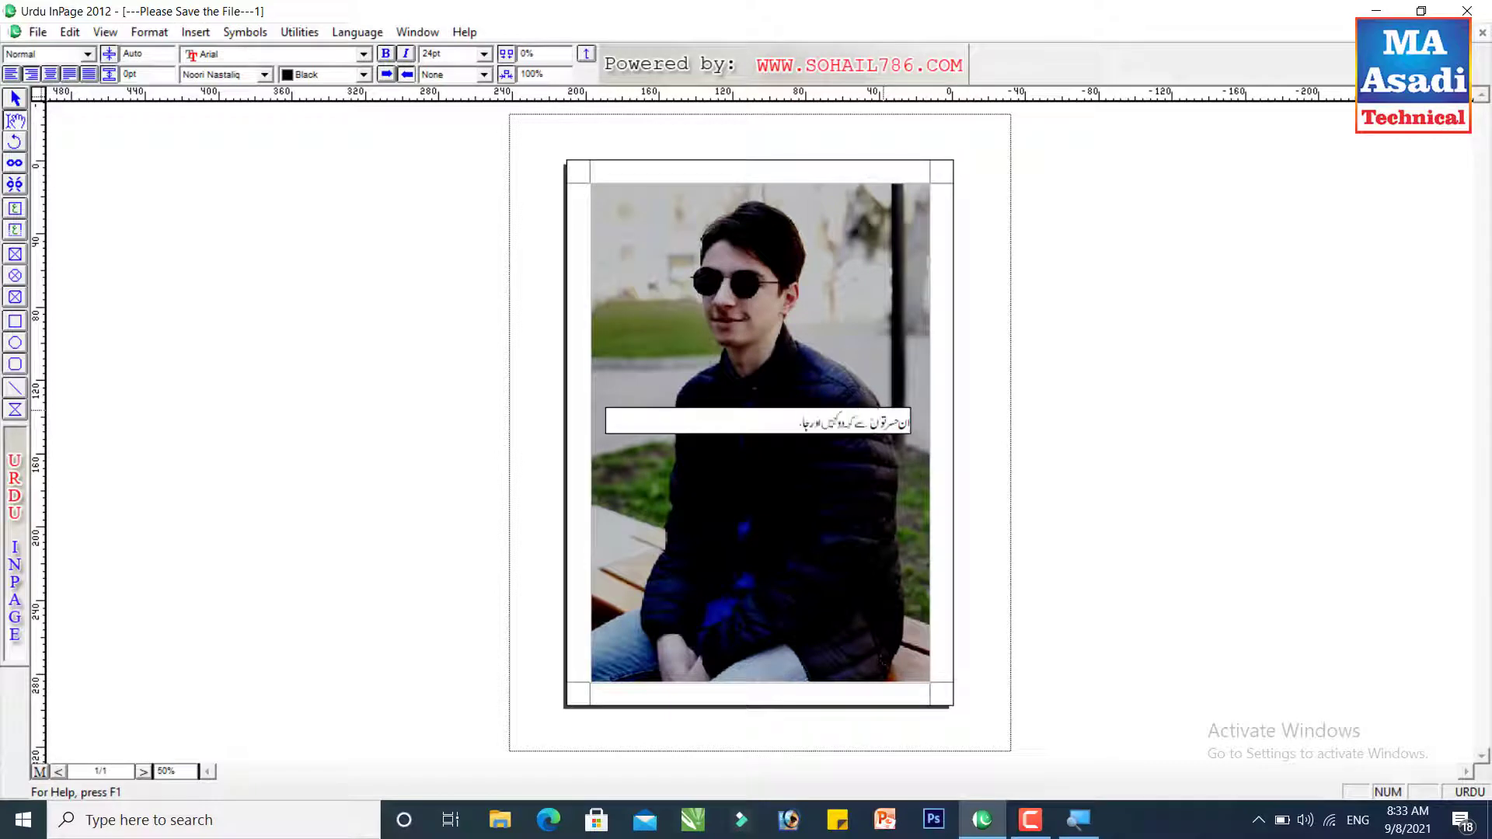
{"action": "type", "text": "بسیں"}
{"action": "key", "text": "Return"}
{"action": "type", "text": "اتنی جگہ کہاں ہے دل"}
{"action": "type", "text": "داغدار میں"}
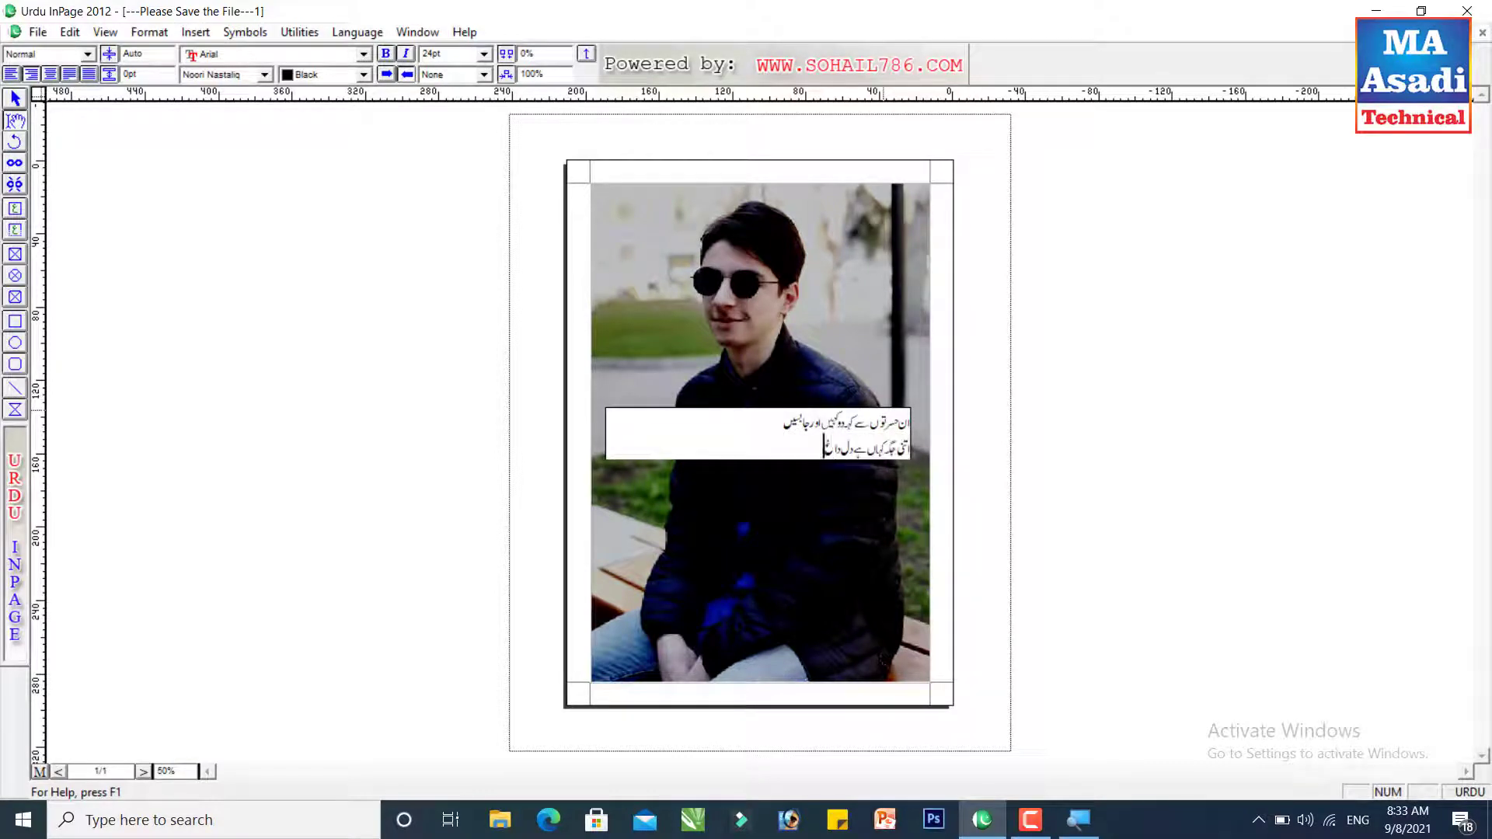
{"action": "key", "text": "ctrl+a"}
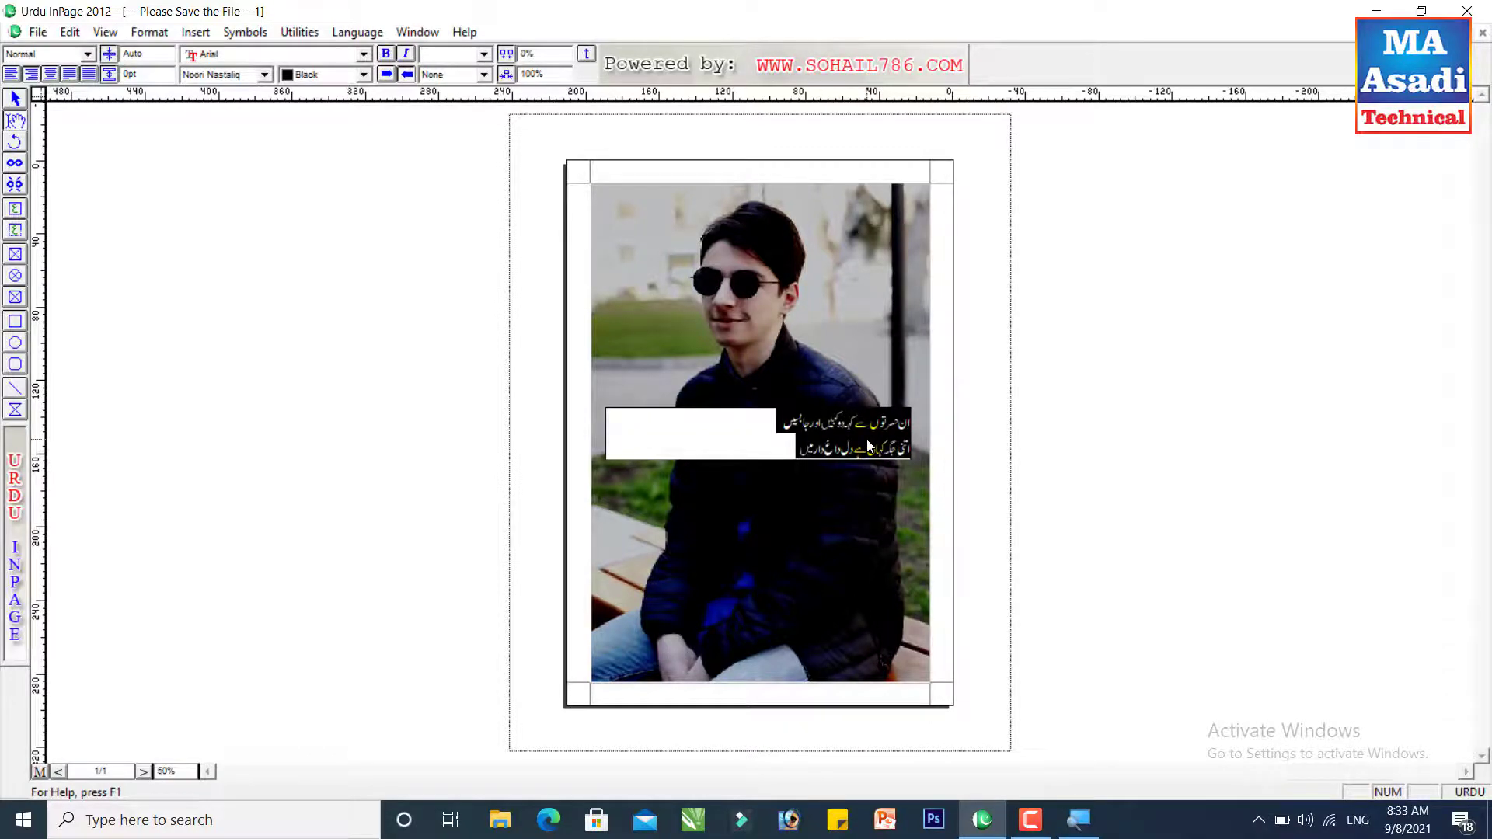
{"action": "key", "text": "ctrl+shift+c"}
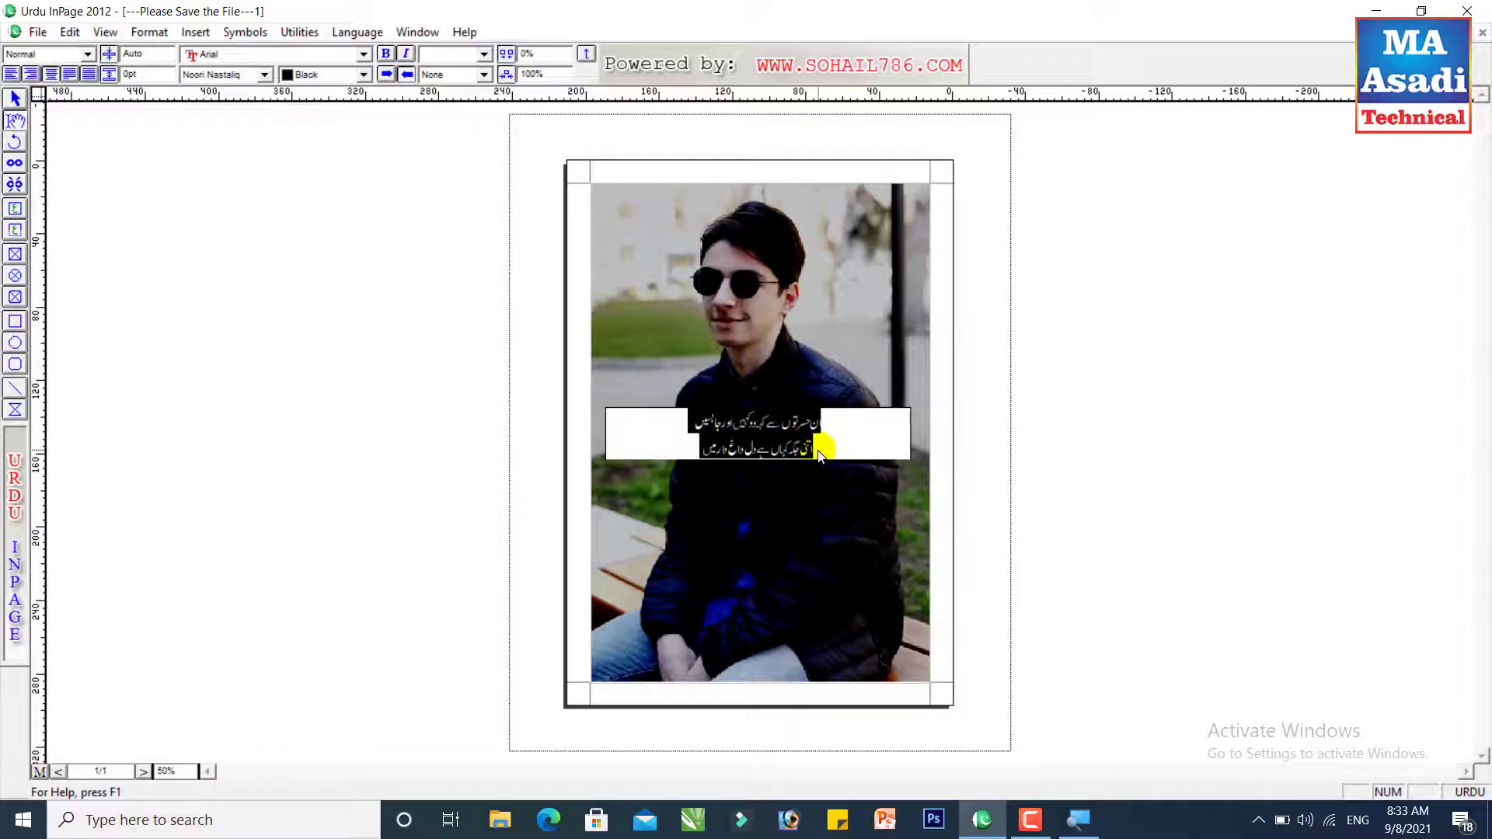
- Enlarge both verse lines to a font size of 42pt
{"action": "key", "text": "ctrl+F10"}
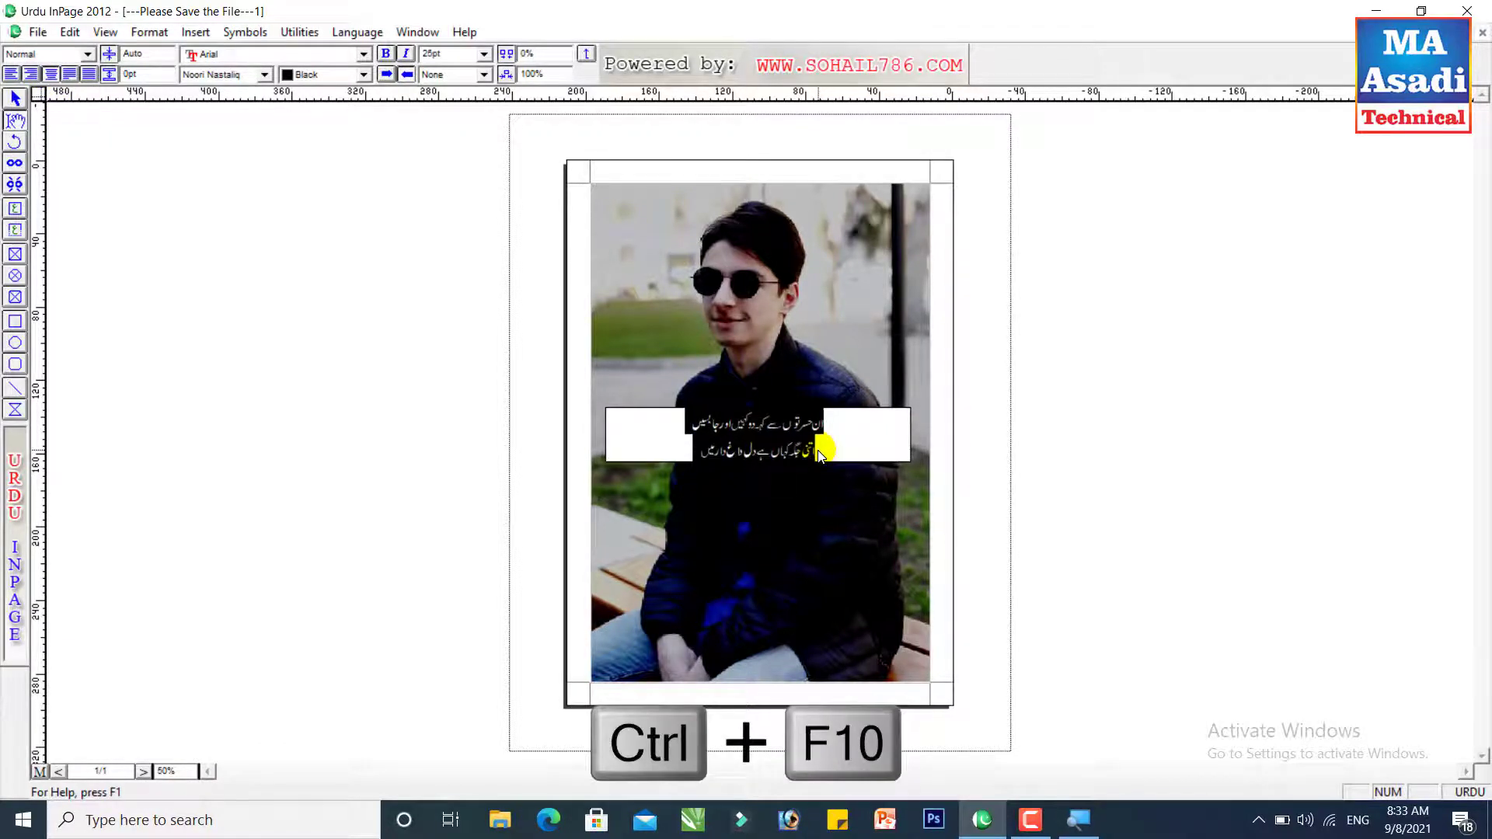
{"action": "key", "text": "ctrl+F10"}
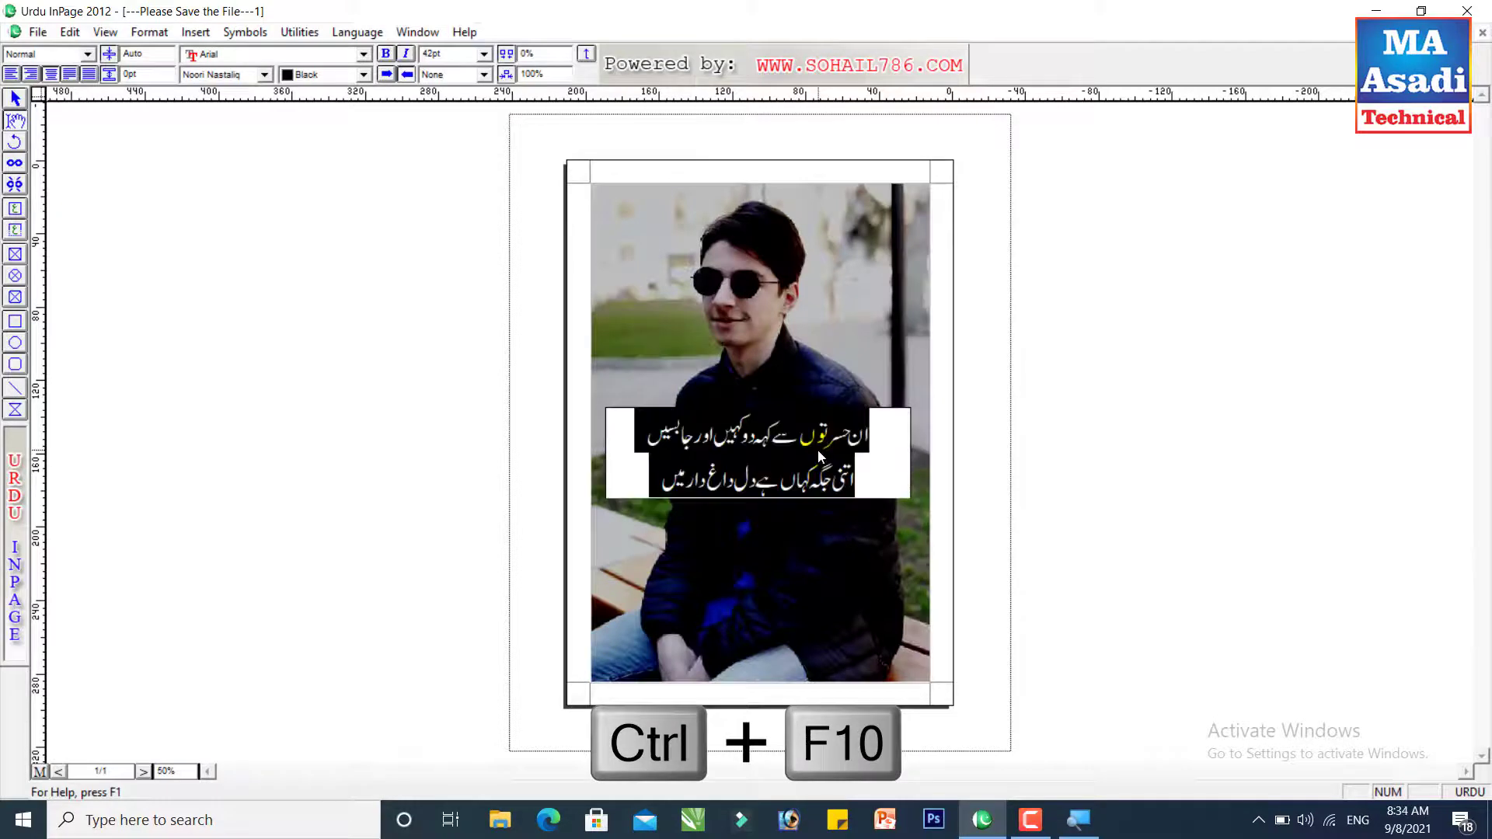
{"action": "left_click", "coordinate": [819, 457]}
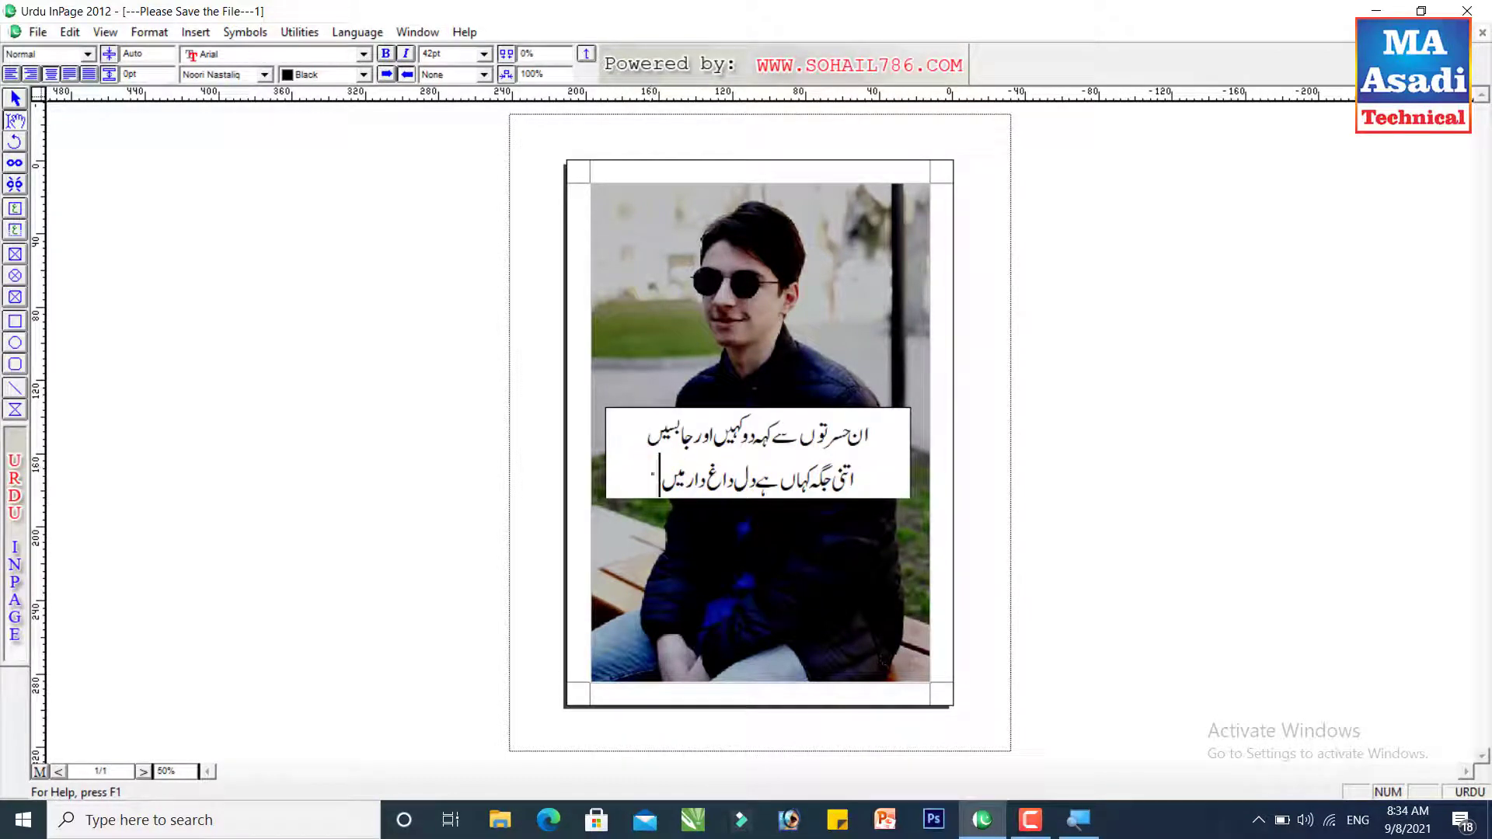
- Colour both verse lines white and nudge their text box slightly right, to a horizontal position of 22.48 mm
{"action": "left_click_drag", "start_coordinate": [657, 483], "coordinate": [883, 399]}
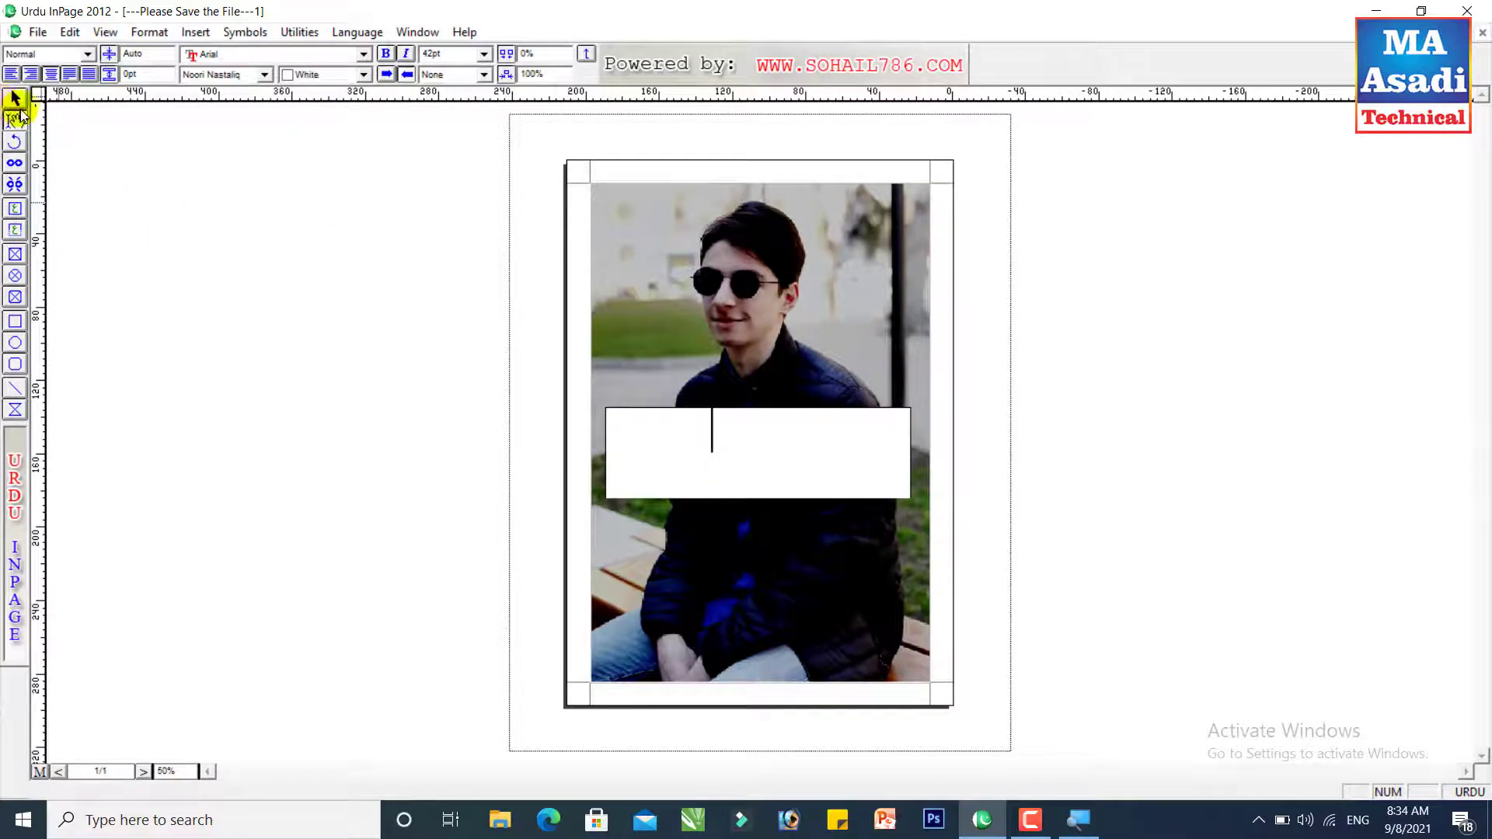
{"action": "left_click", "coordinate": [15, 100]}
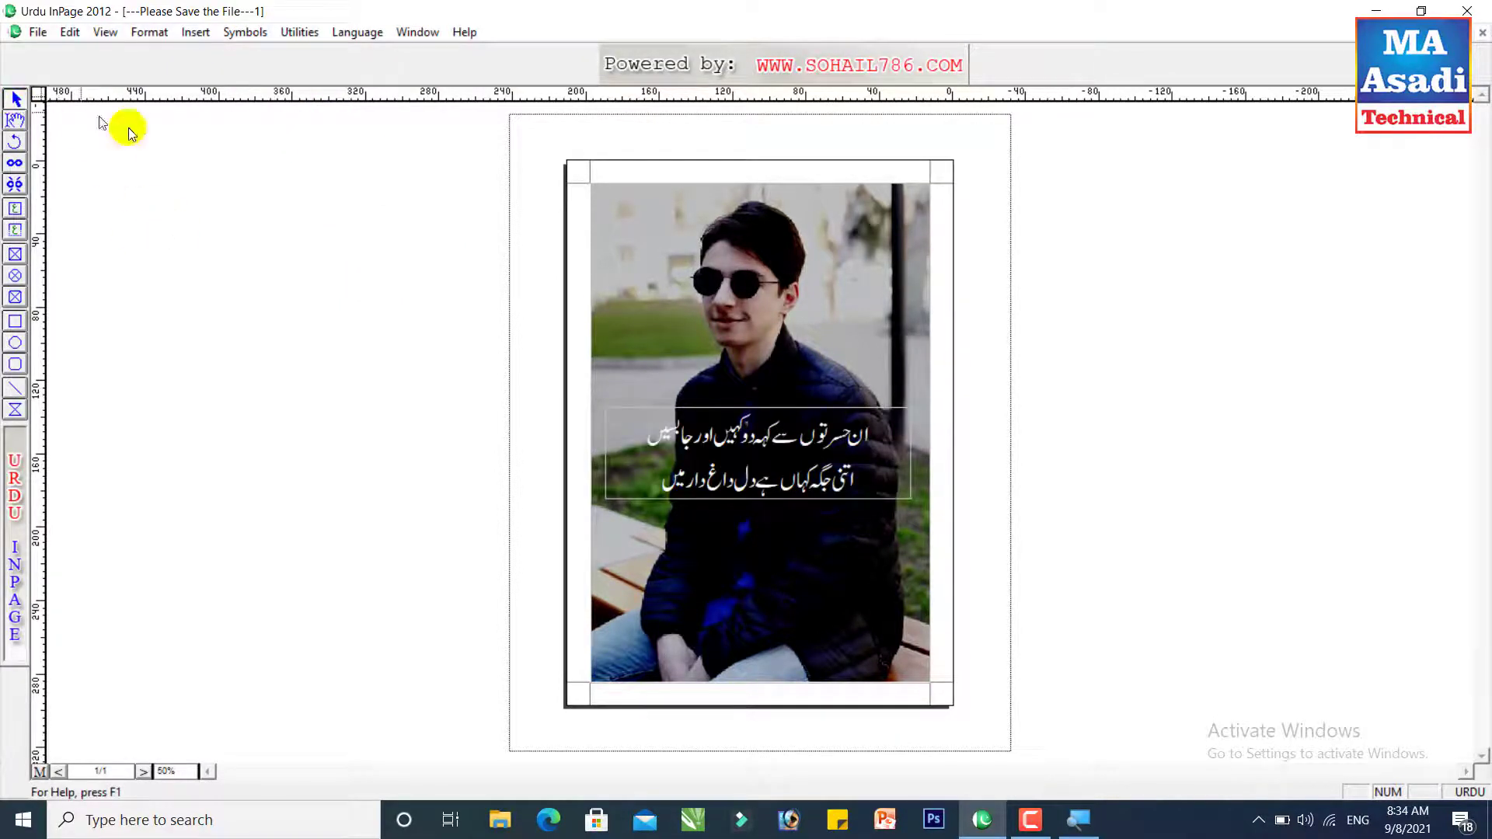
{"action": "left_click", "coordinate": [743, 450]}
{"action": "key", "text": "Right"}
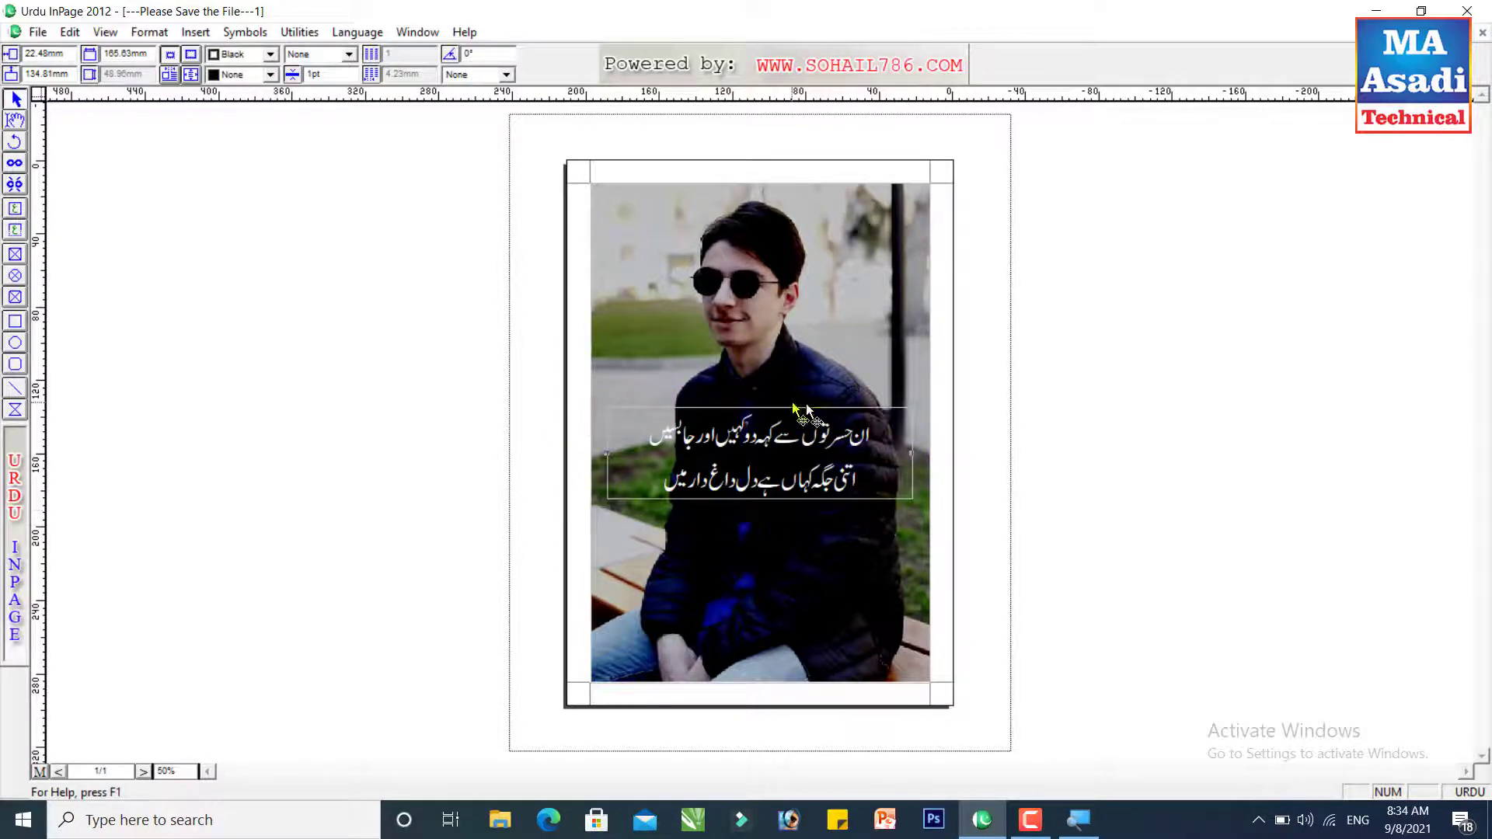
- Add an empty third line below the two verse lines in the title text box
{"action": "left_click", "coordinate": [588, 472]}
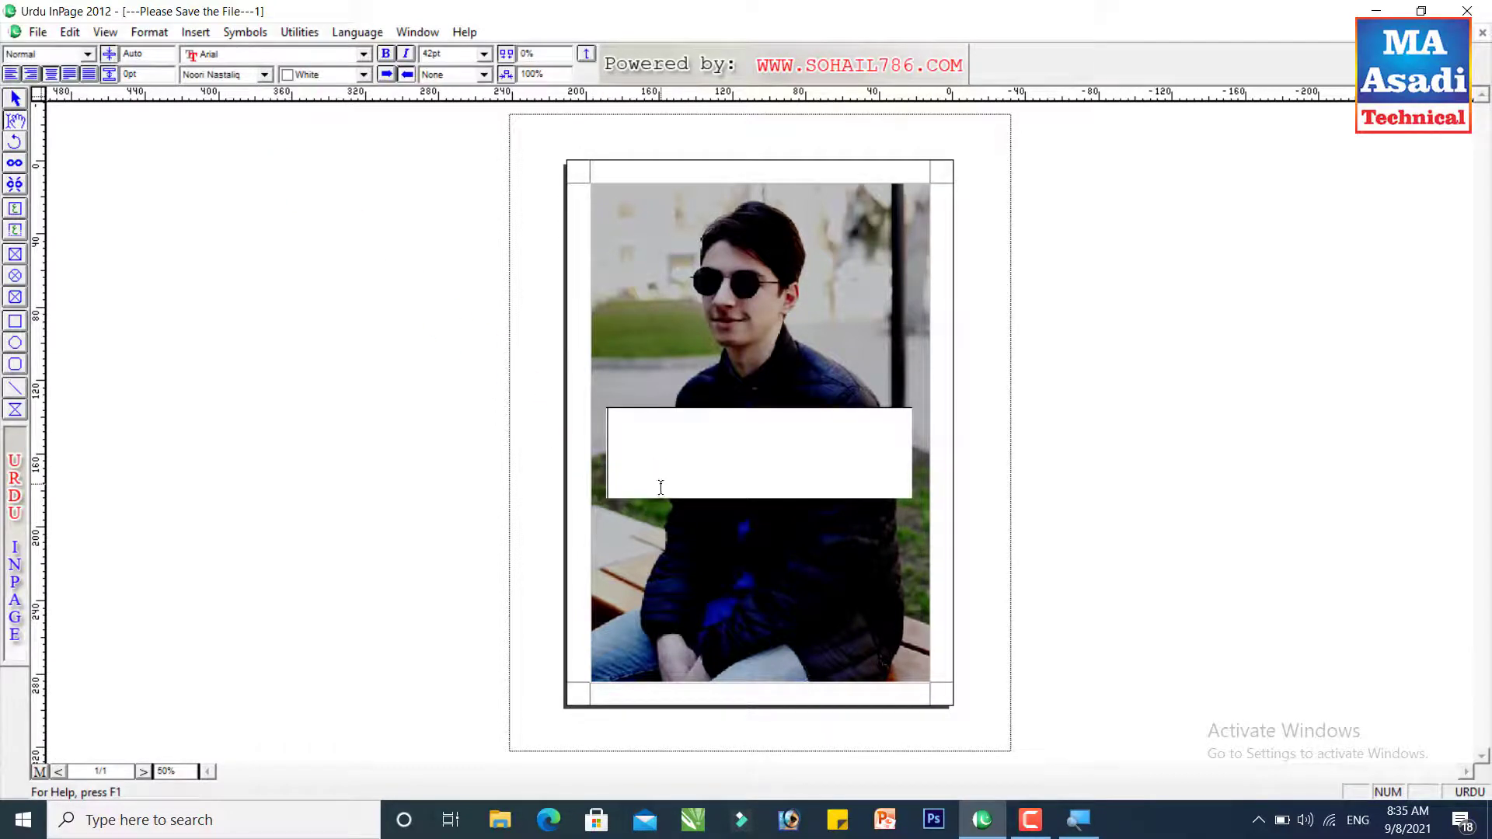
{"action": "key", "text": "Return"}
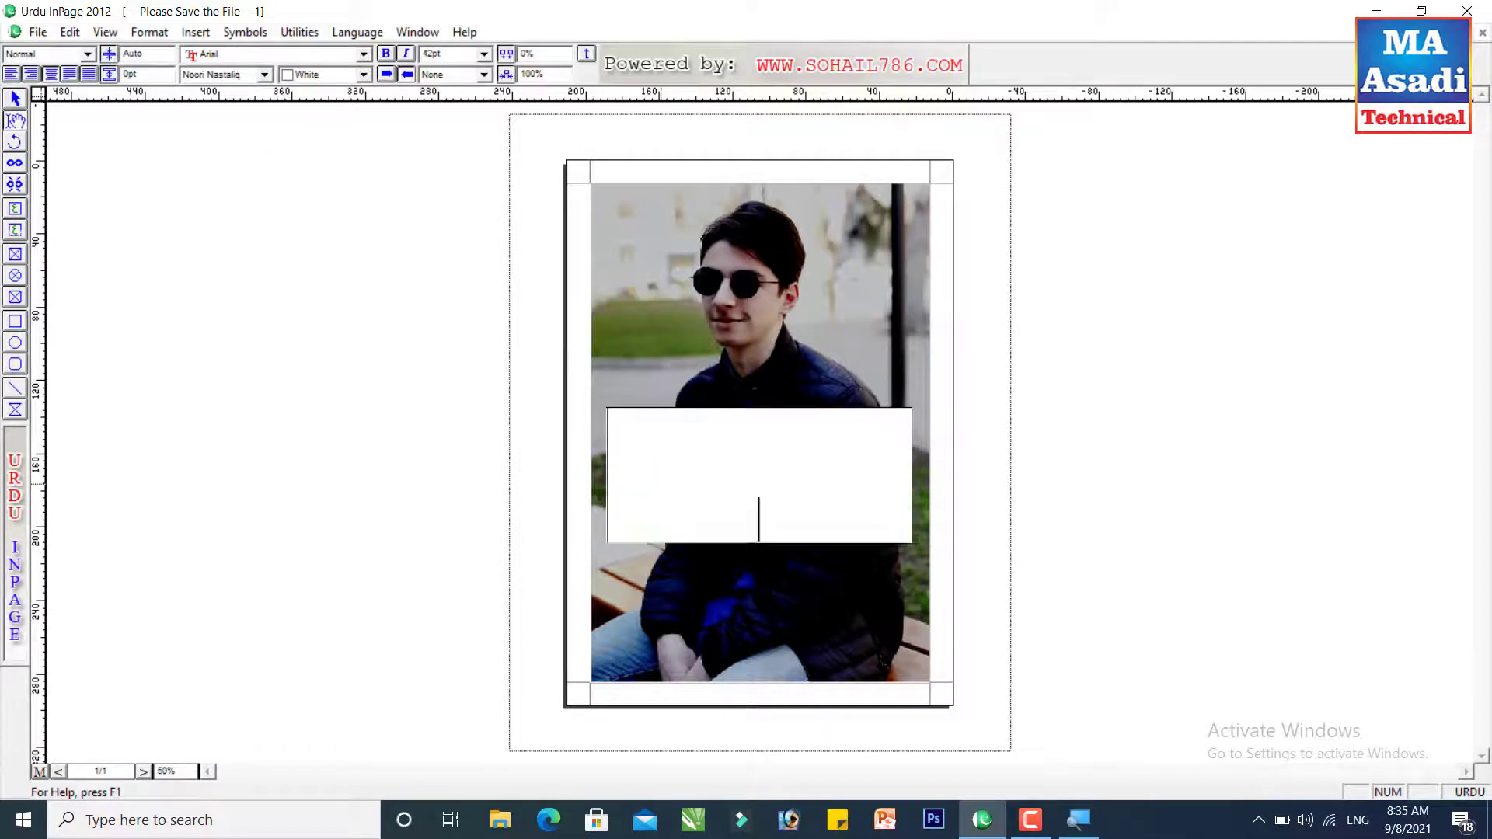
{"action": "key", "text": "Escape"}
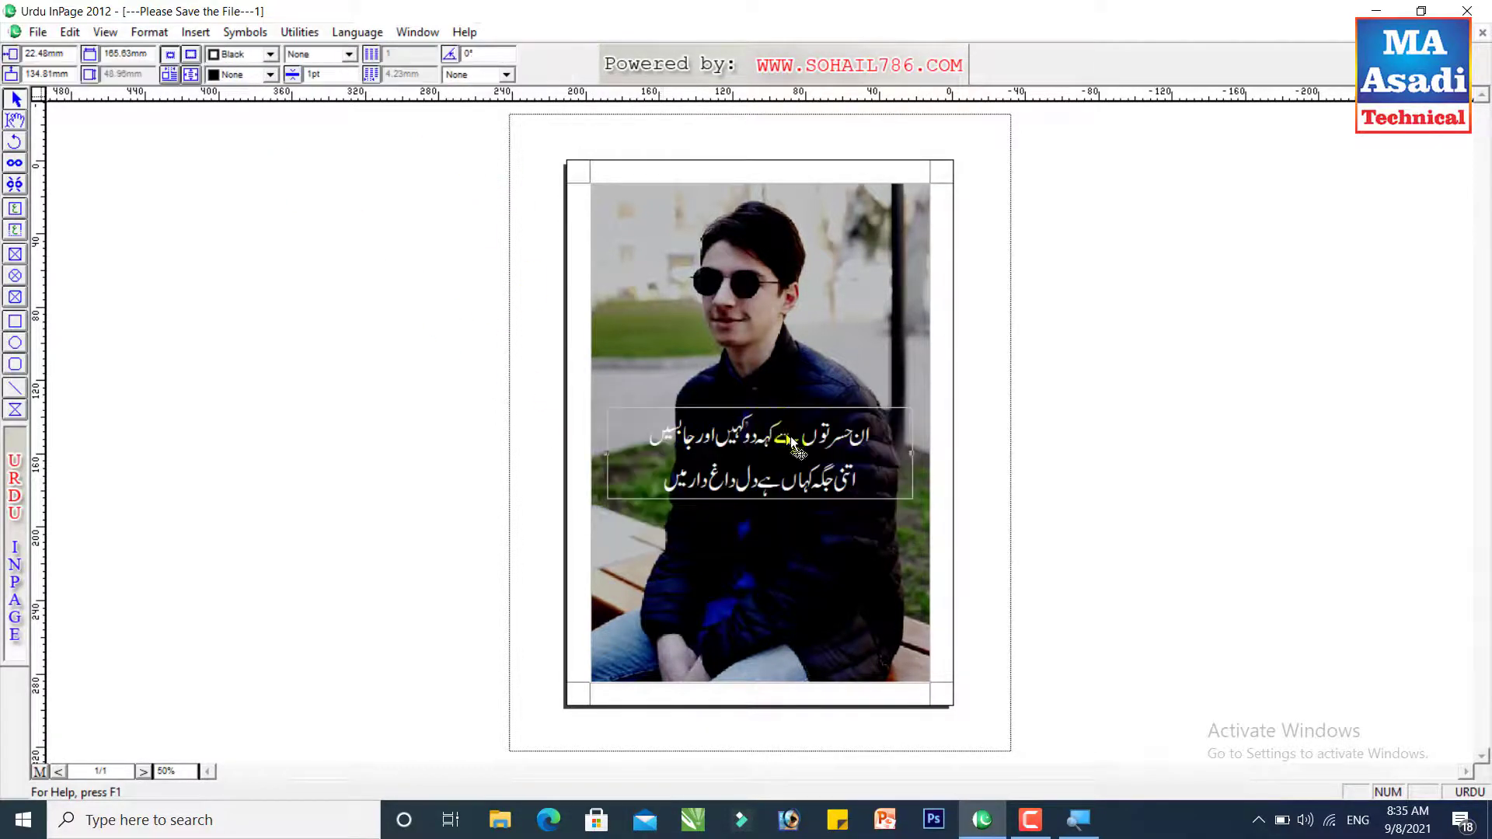
- Fill the verse text box with Red and deselect it
{"action": "left_click", "coordinate": [233, 74]}
{"action": "scroll", "coordinate": [268, 128], "scroll_direction": "down", "scroll_amount": 3}
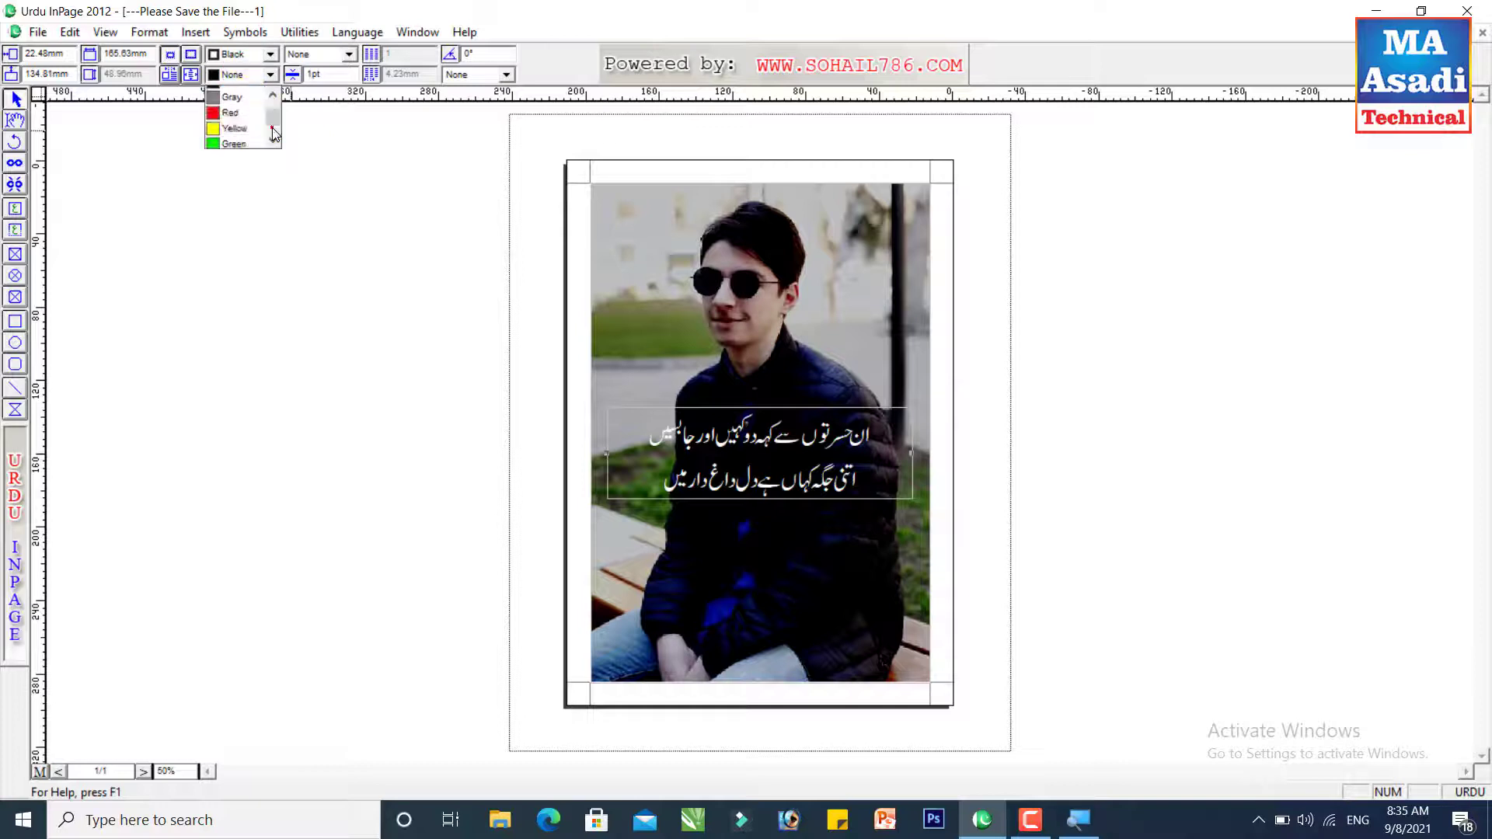
{"action": "left_click", "coordinate": [231, 113]}
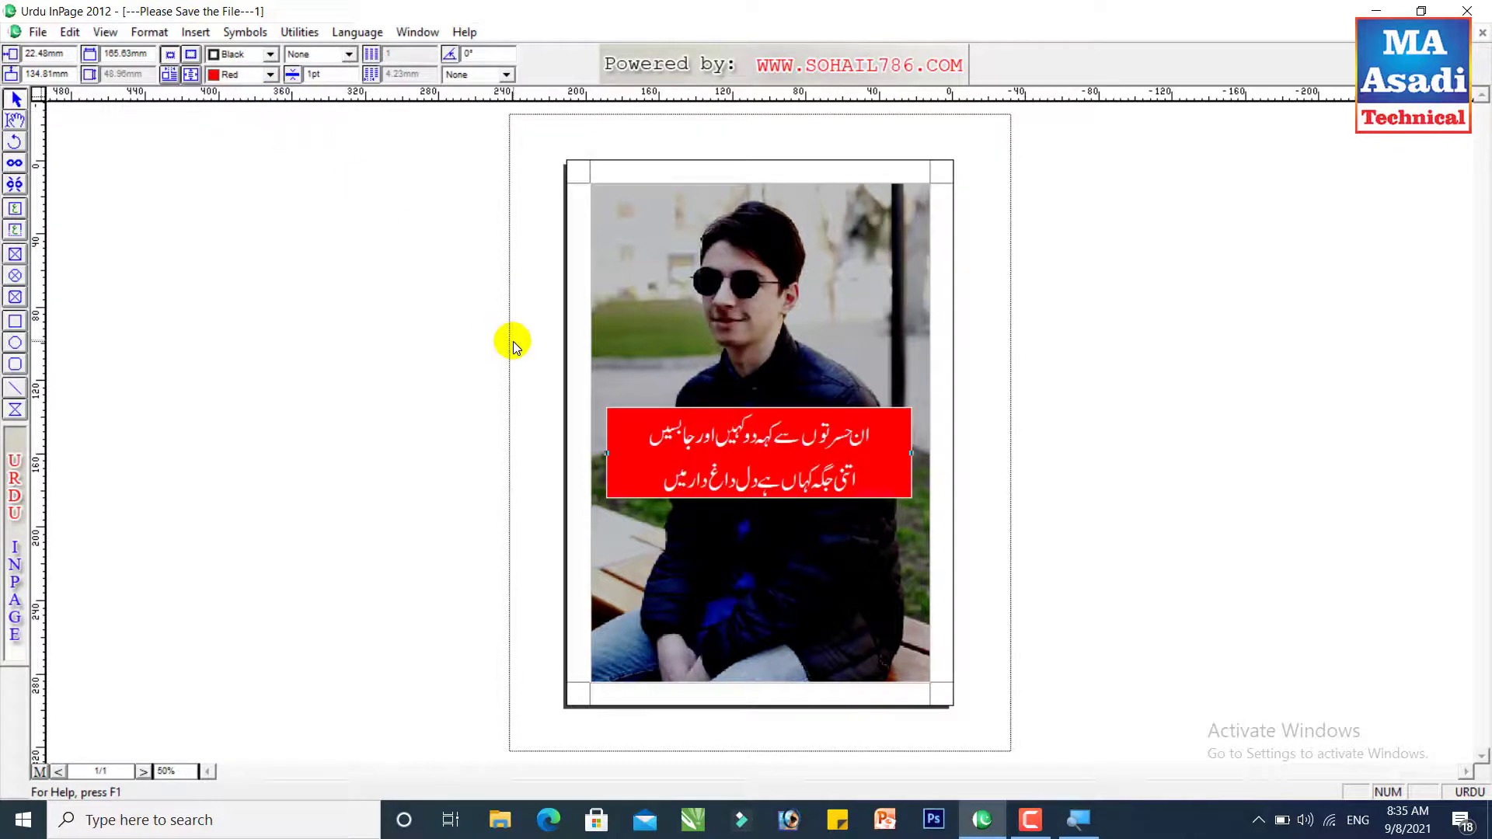
{"action": "left_click", "coordinate": [973, 357]}
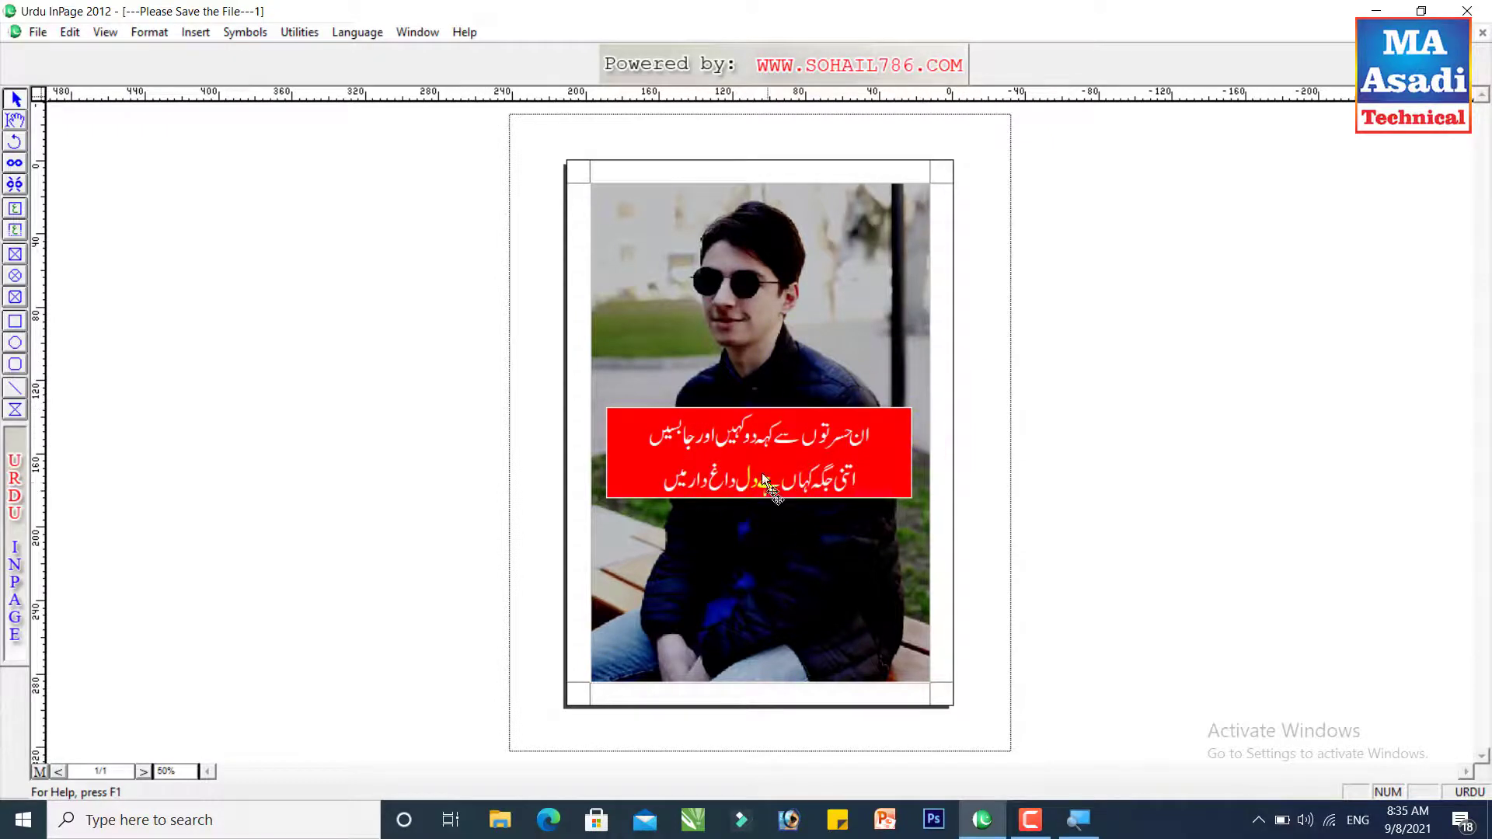
- Copy both verse lines and place the text cursor on the empty third line
{"action": "double_click", "coordinate": [868, 423]}
{"action": "left_click_drag", "start_coordinate": [663, 482], "coordinate": [879, 432]}
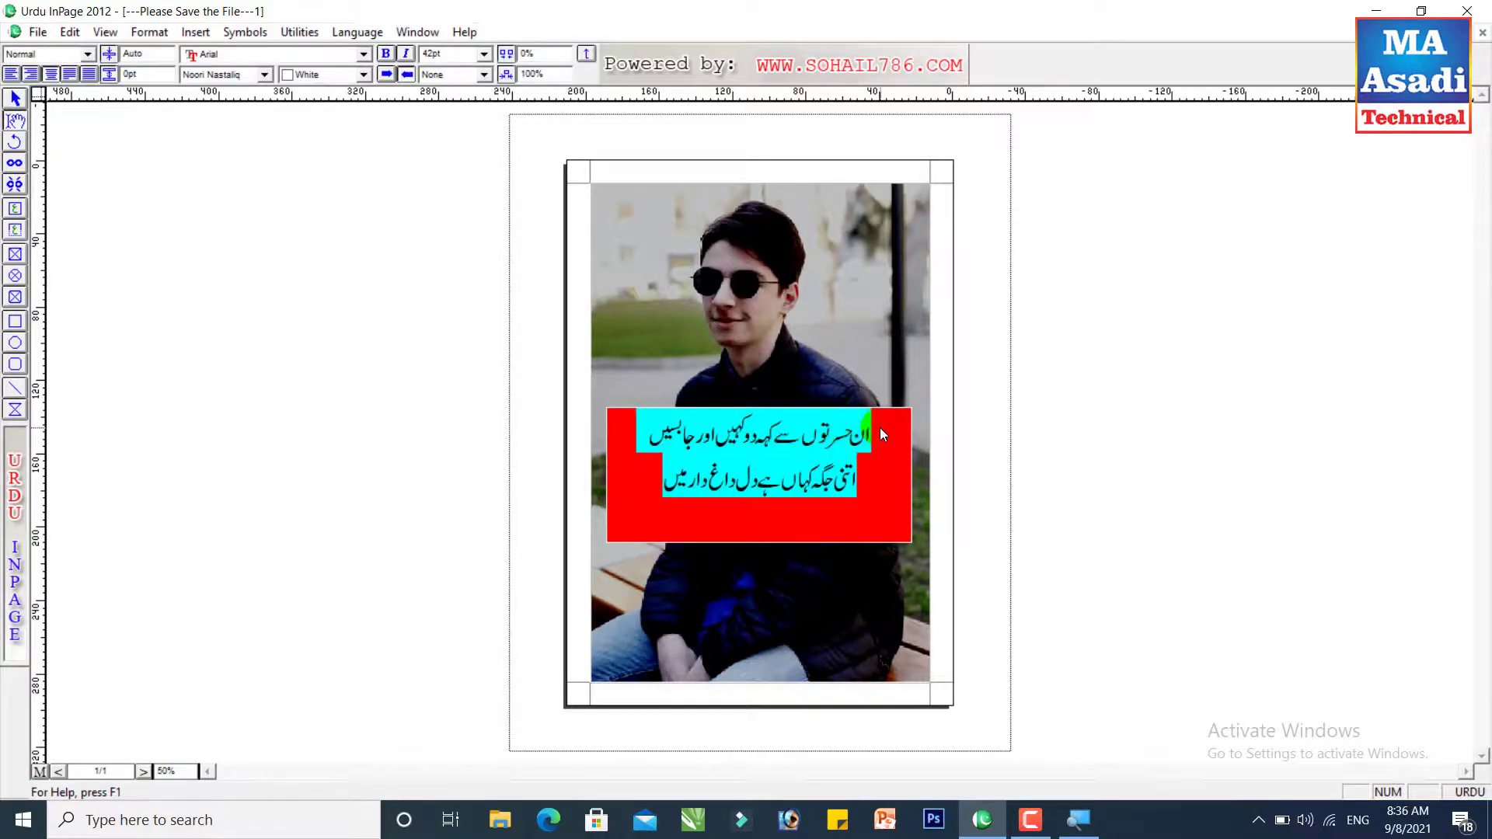
{"action": "key", "text": "ctrl+c"}
{"action": "left_click", "coordinate": [794, 511]}
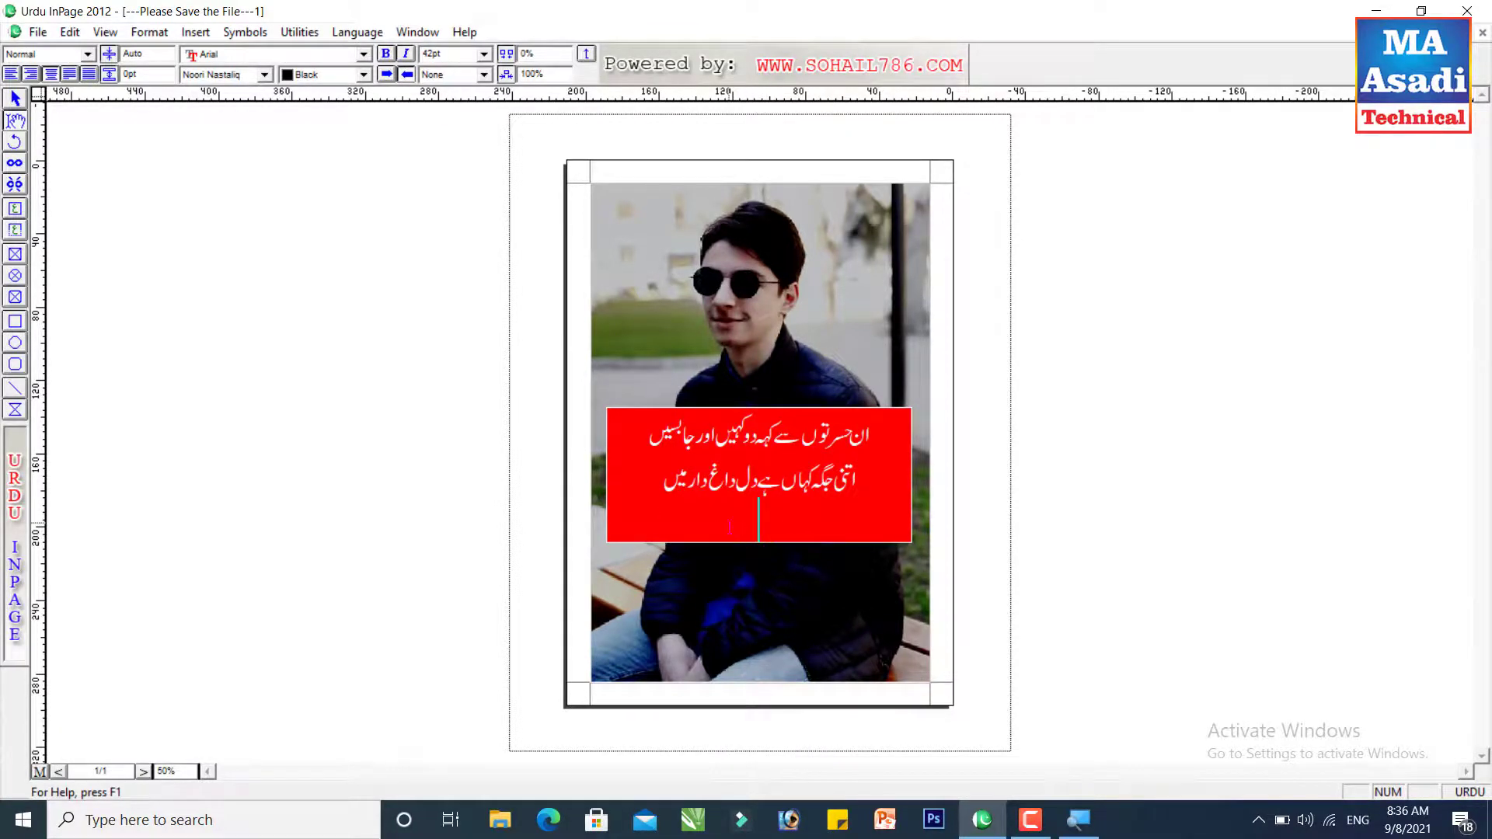
- Insert three spaced star symbols on the third line, below the verse, and colour them Yellow
{"action": "left_click", "coordinate": [245, 39]}
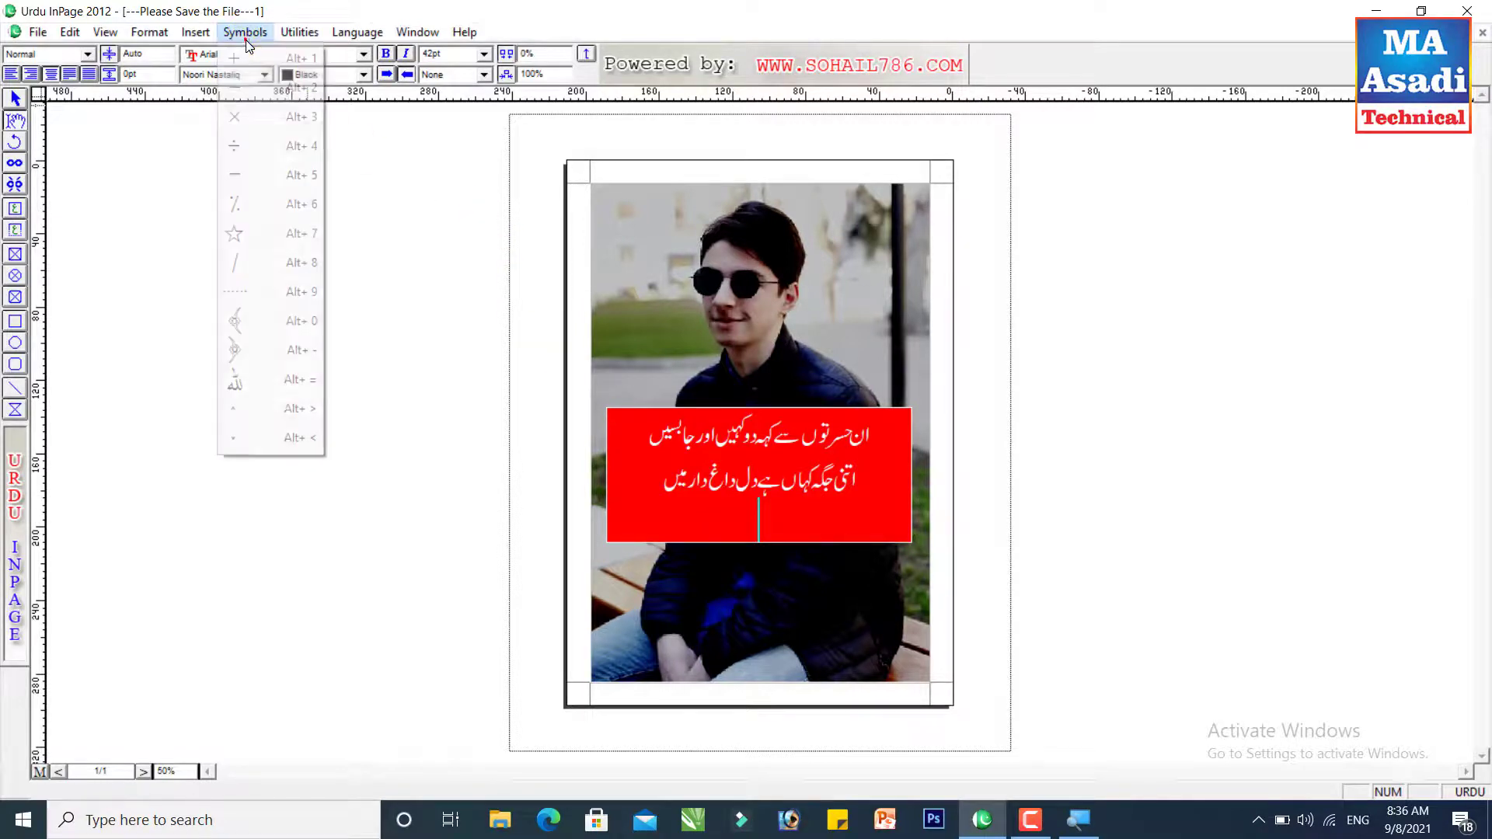
{"action": "left_click", "coordinate": [309, 241]}
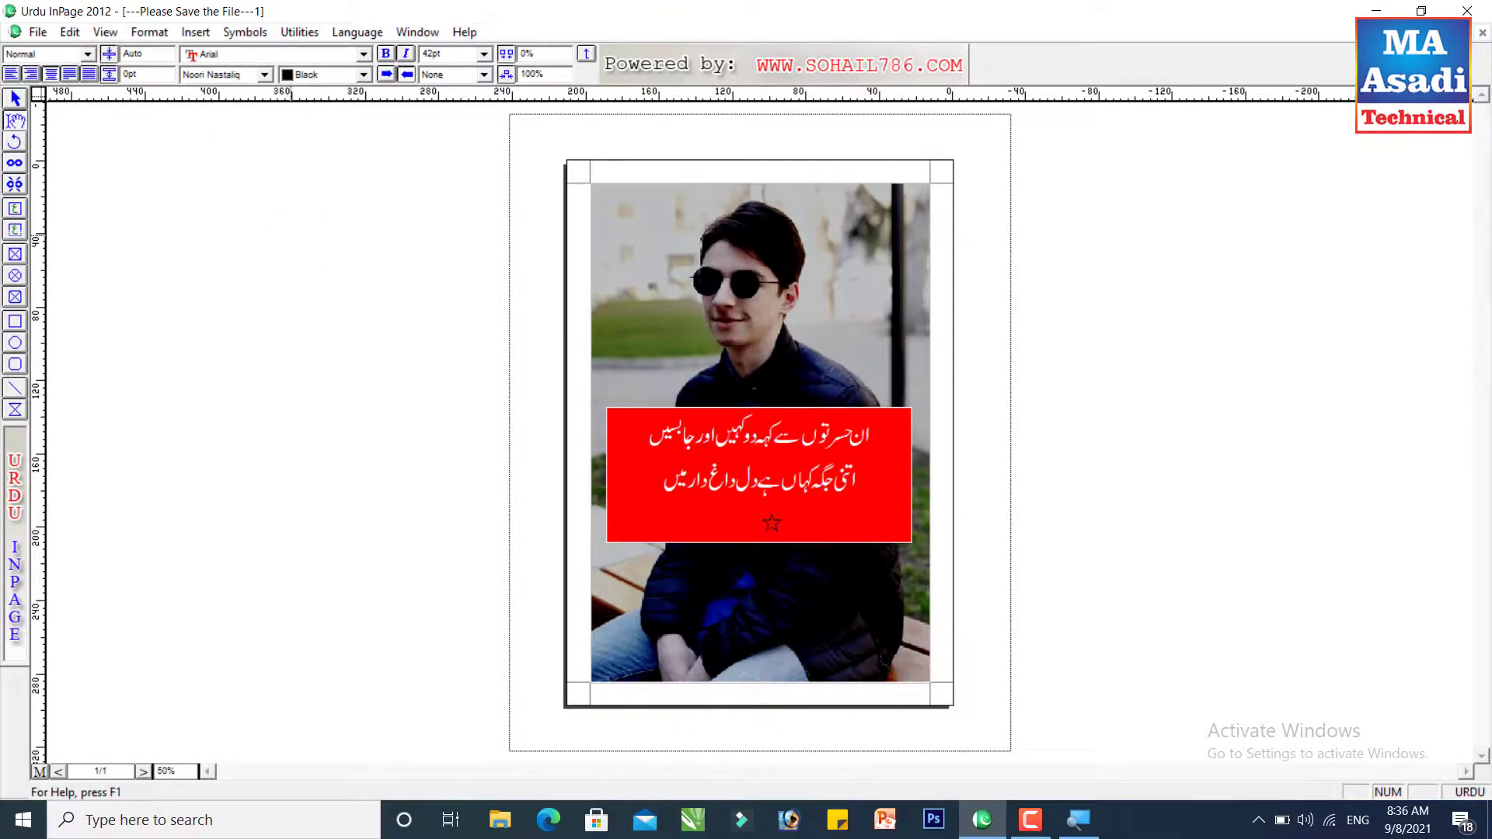
{"action": "key", "text": "alt+7"}
{"action": "key", "text": "alt+7"}
{"action": "left_click_drag", "start_coordinate": [825, 521], "coordinate": [670, 524]}
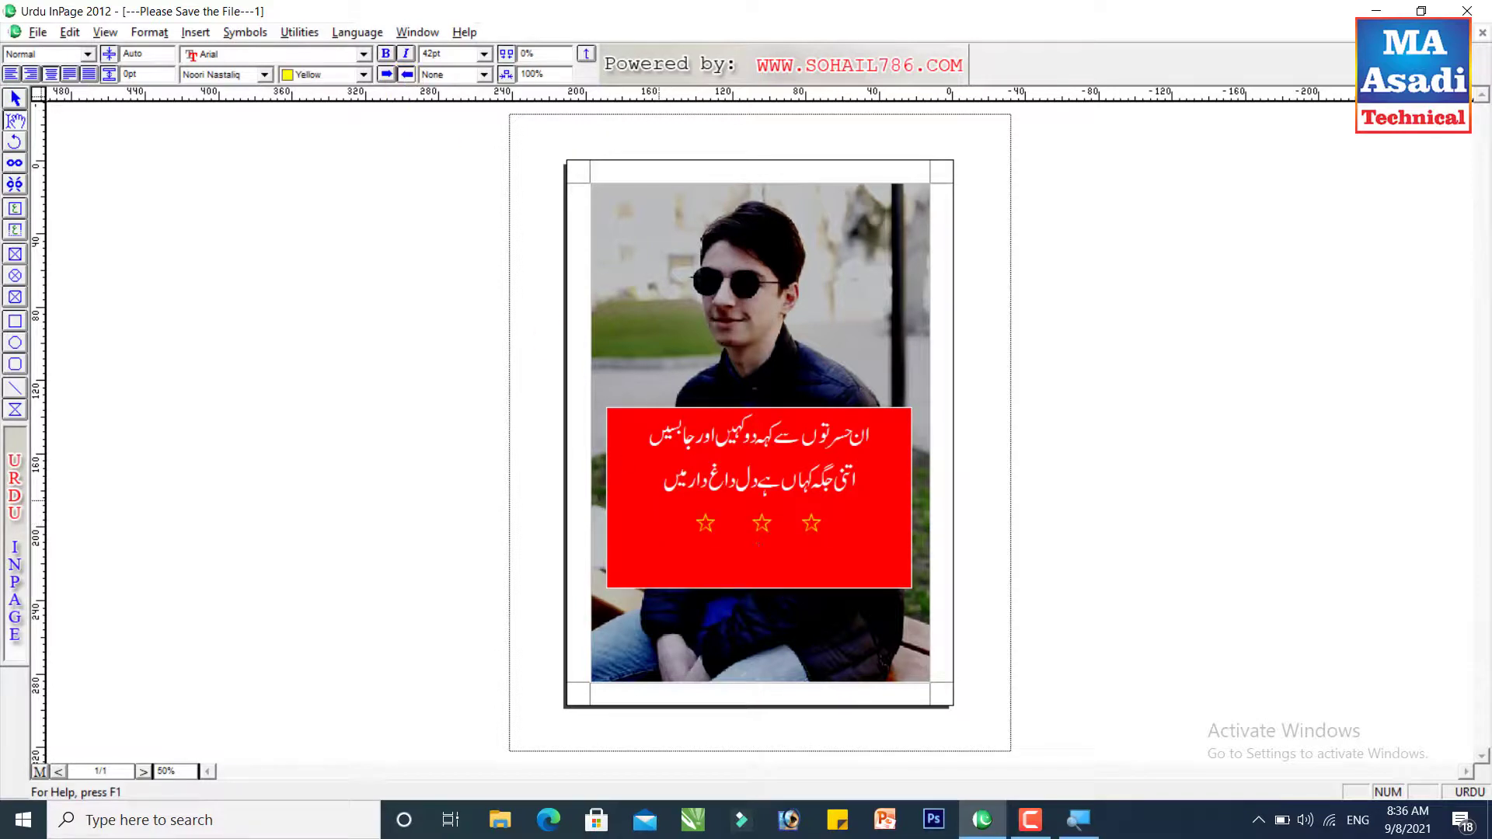
- Paste the copied two-line verse on a new line below the stars
{"action": "key", "text": "ctrl+v"}
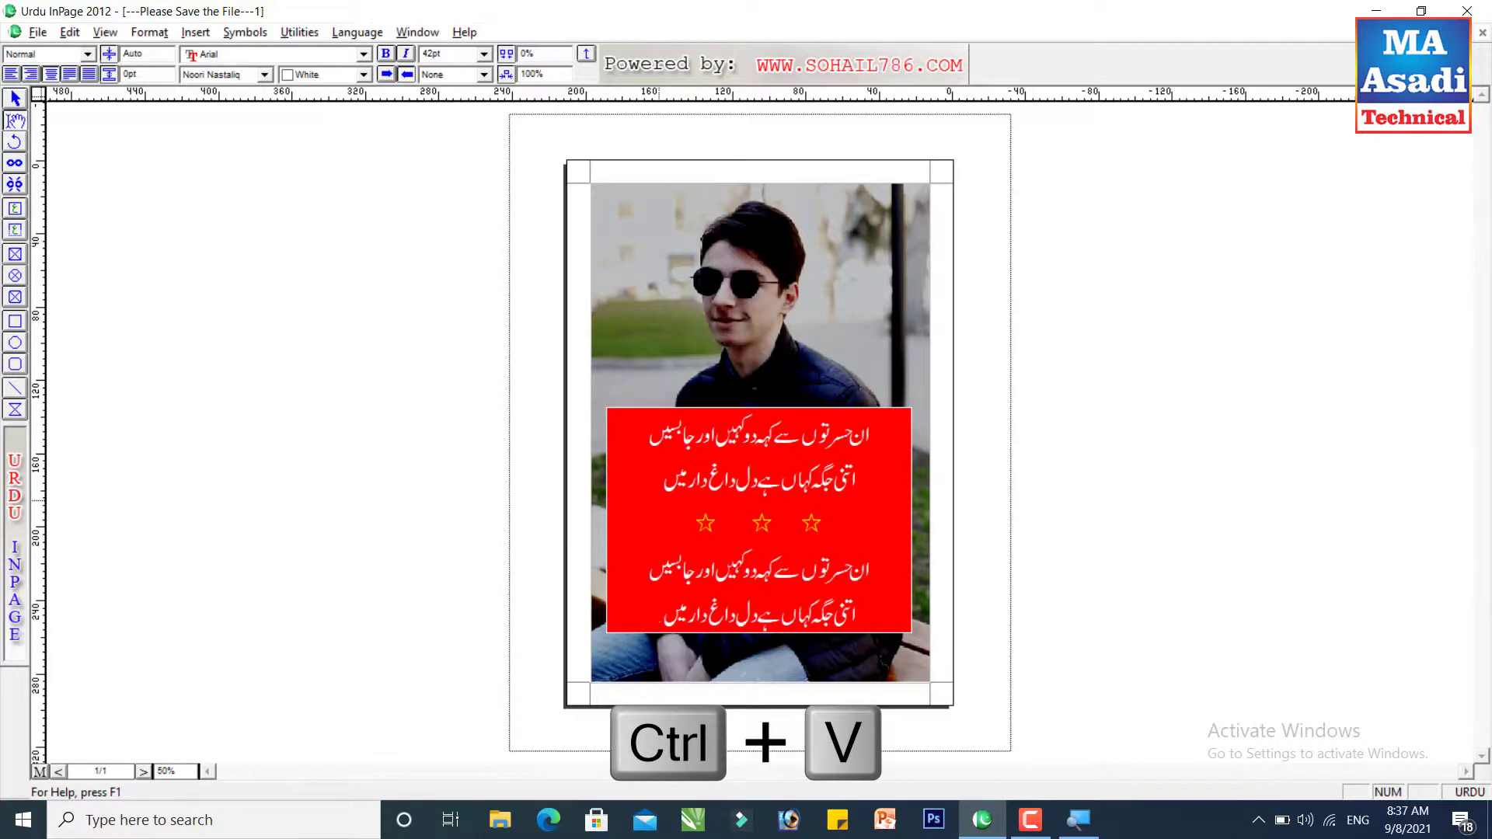
- Select the red text box as an object and open its border thickness for editing
{"action": "left_click", "coordinate": [609, 534]}
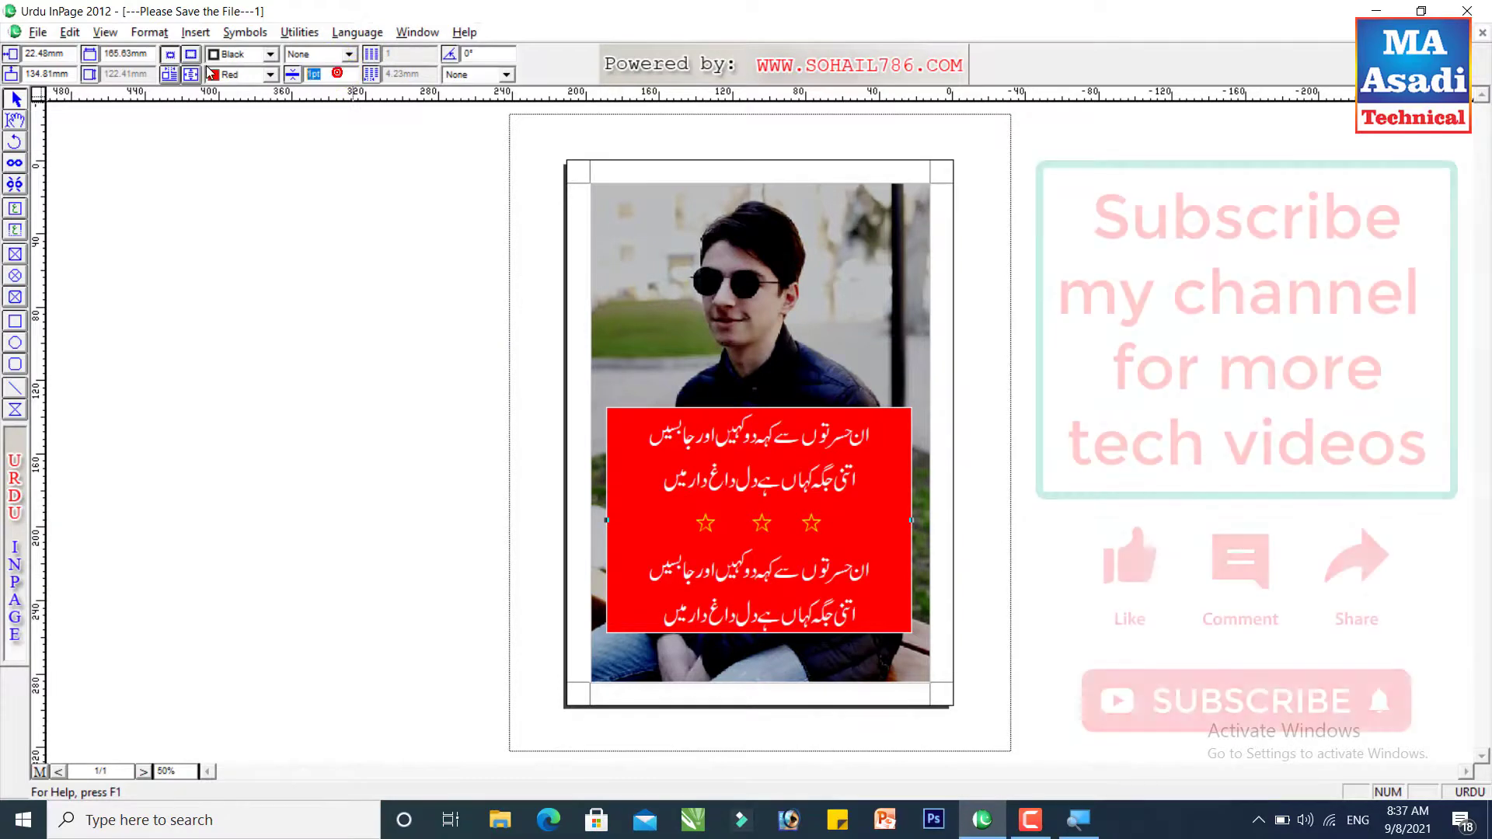
{"action": "left_click", "coordinate": [314, 73]}
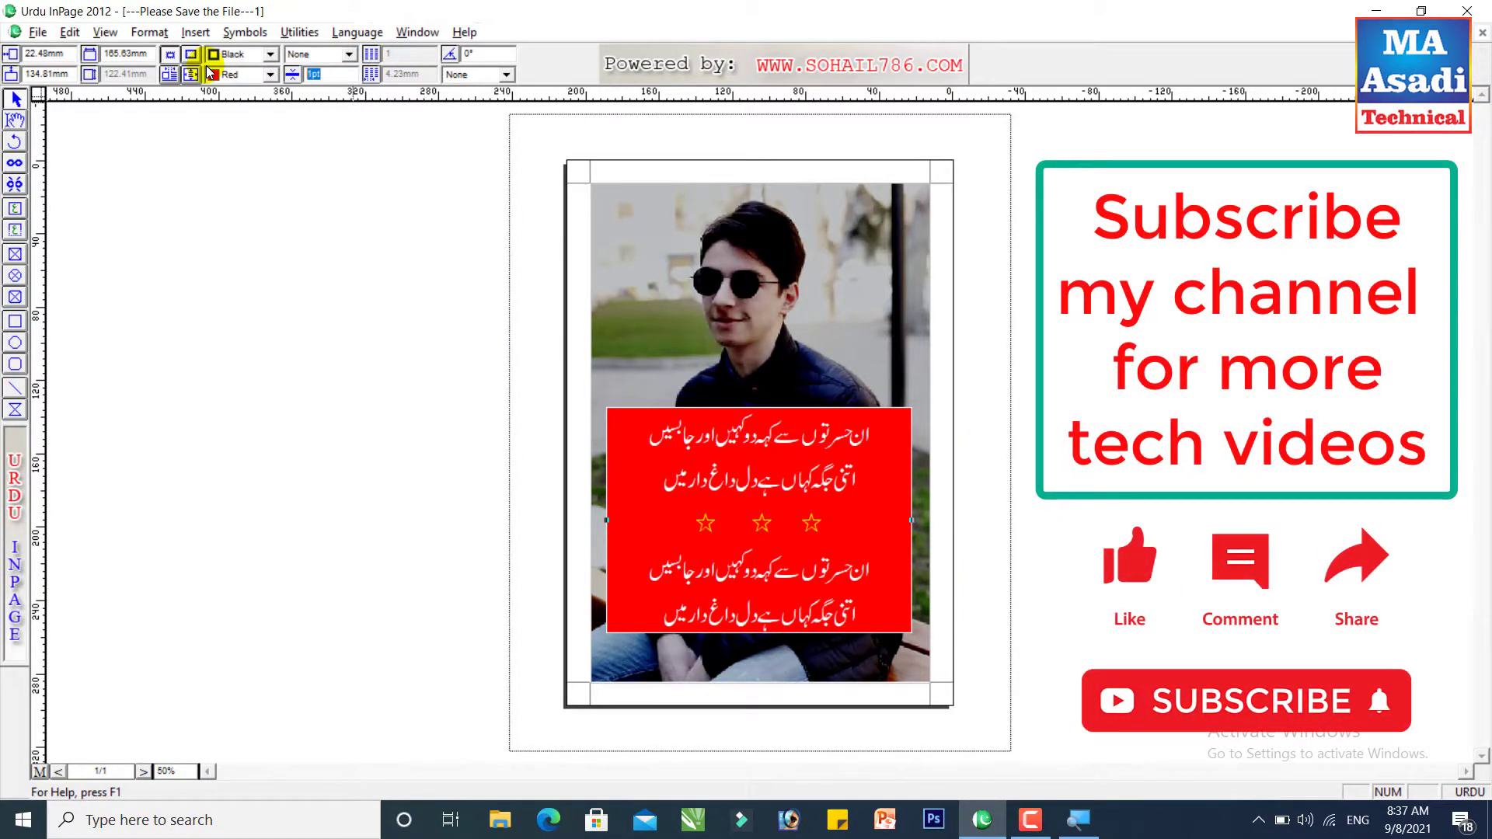